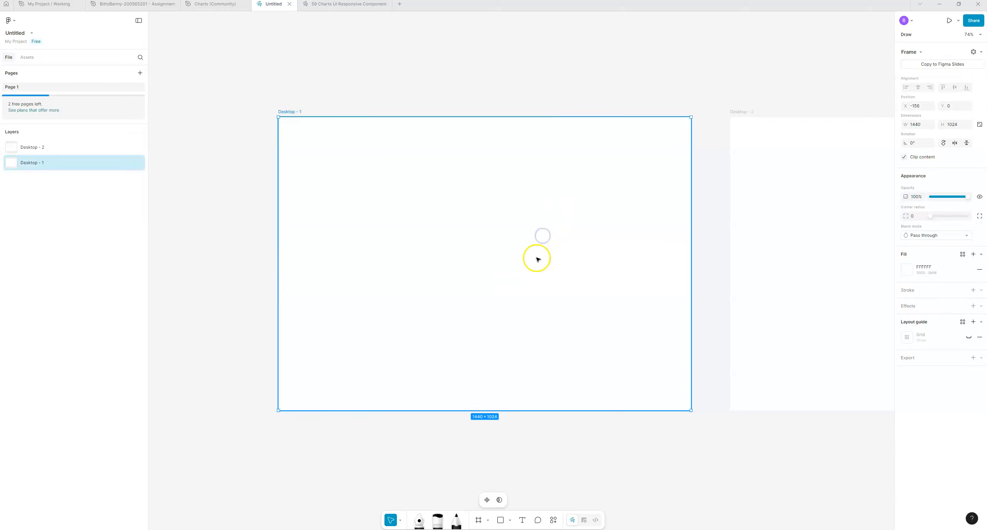
Paste the copied line chart into the Desktop - 1 frame and move it to about X 516, Y 192.
click(488, 520)
click(478, 308)
right_click(441, 223)
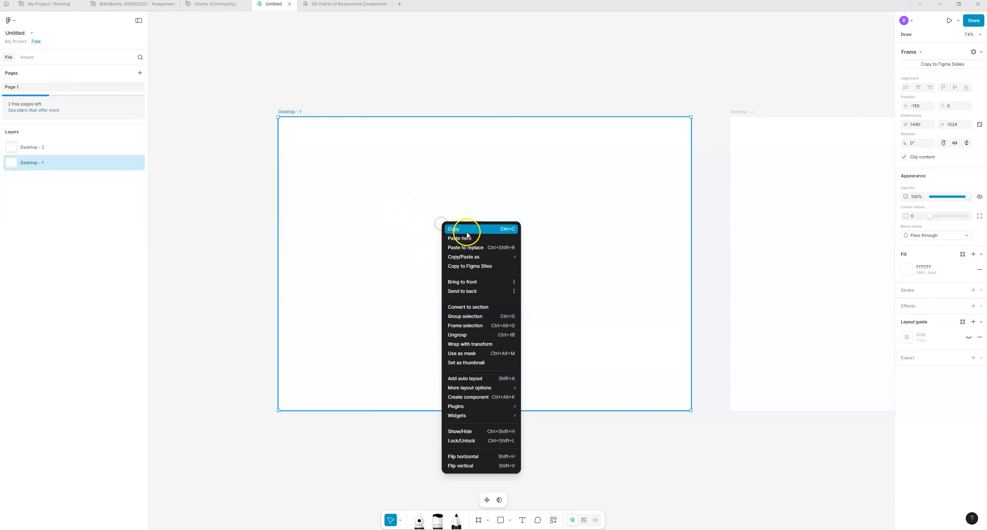
click(467, 237)
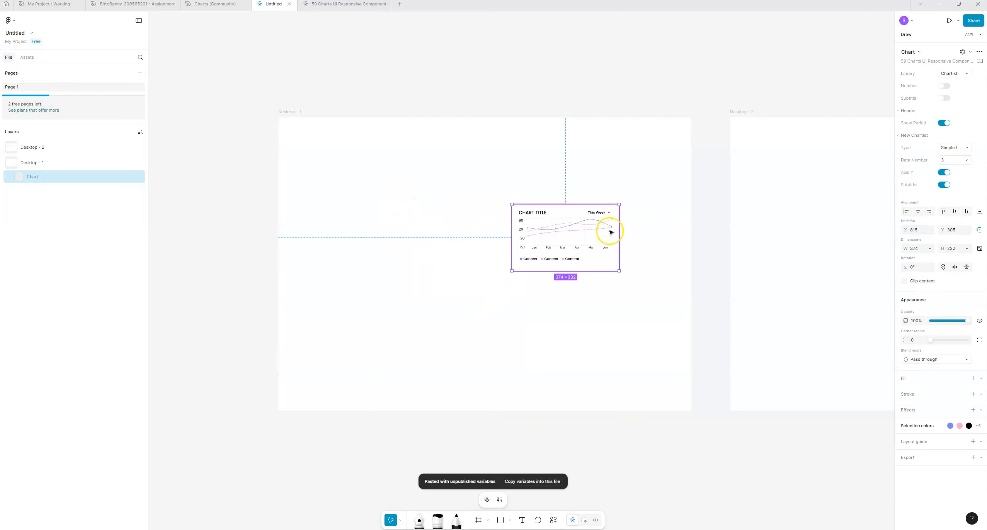
drag(571, 212, 485, 180)
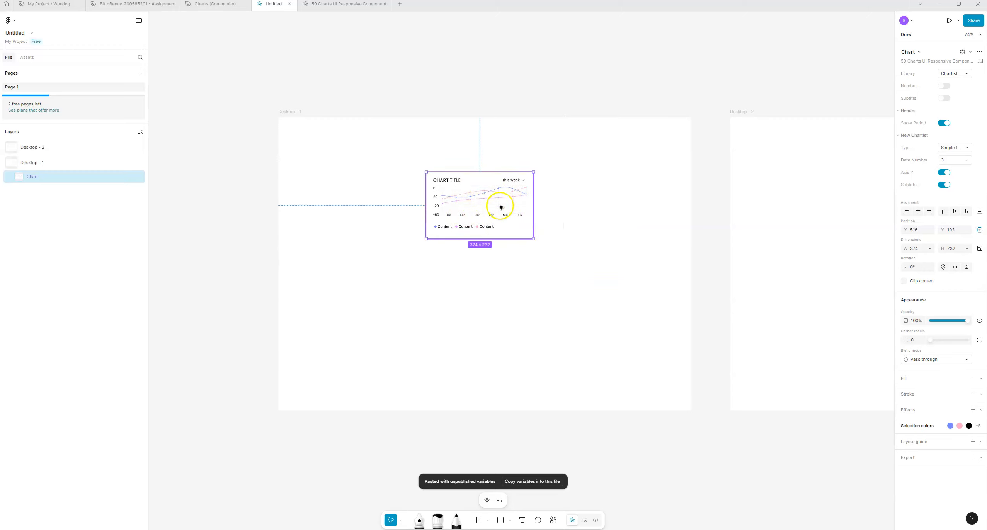
Replace the pasted chart's title text with "Sum of Sales".
scroll(469, 208, up, 2)
scroll(468, 208, up, 10)
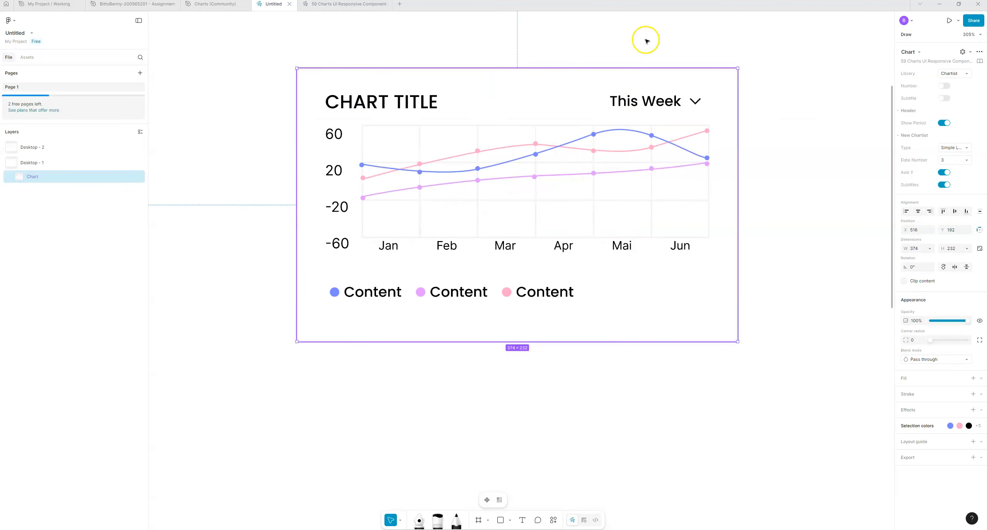
scroll(626, 91, up, 3)
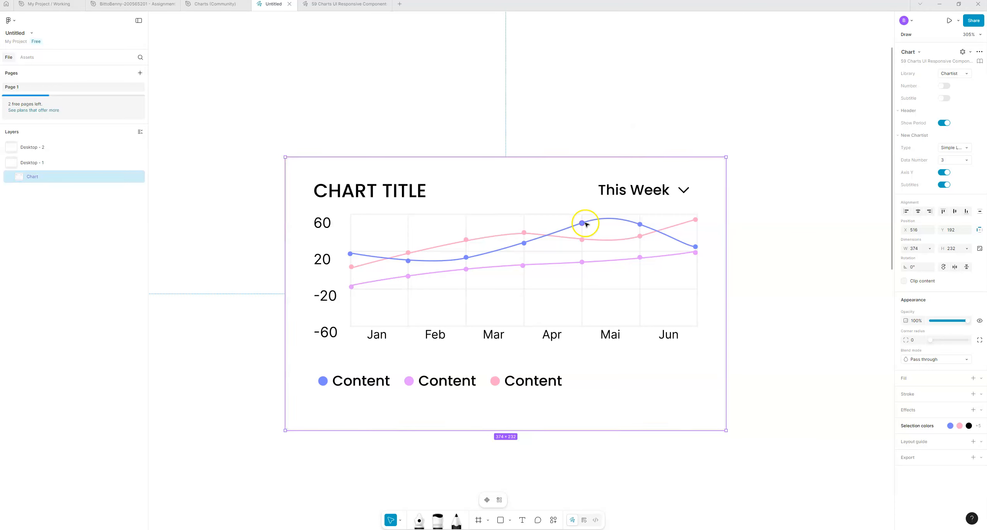
scroll(585, 224, up, 1)
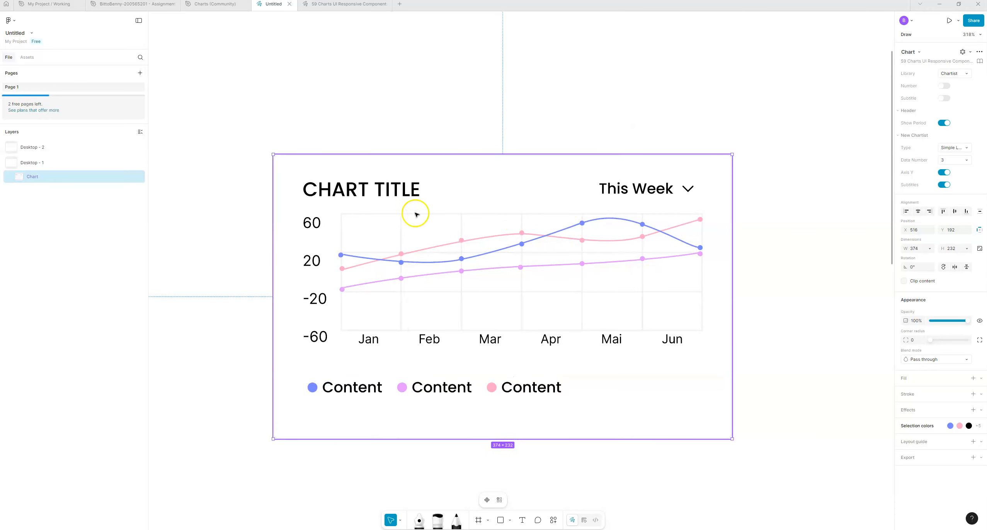
click(379, 196)
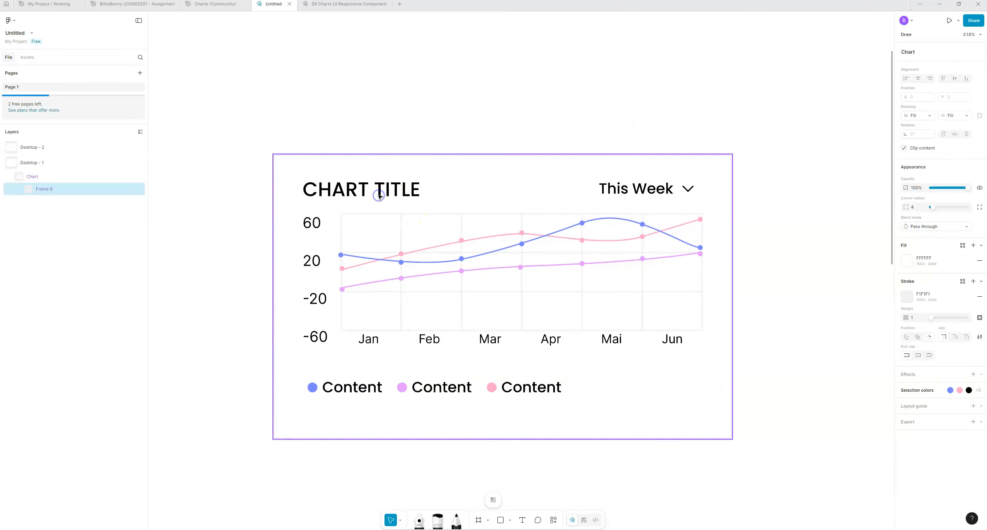
double_click(398, 193)
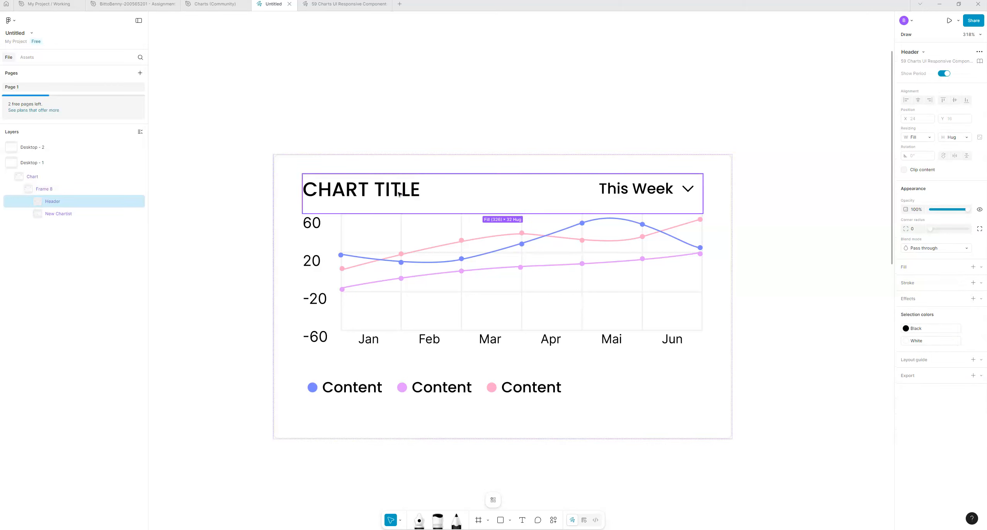
double_click(399, 193)
double_click(364, 187)
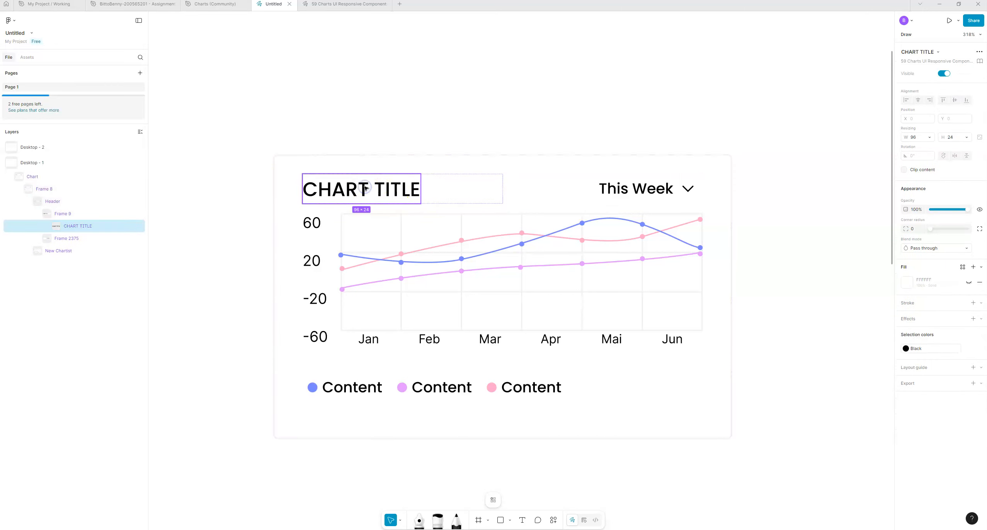
double_click(367, 190)
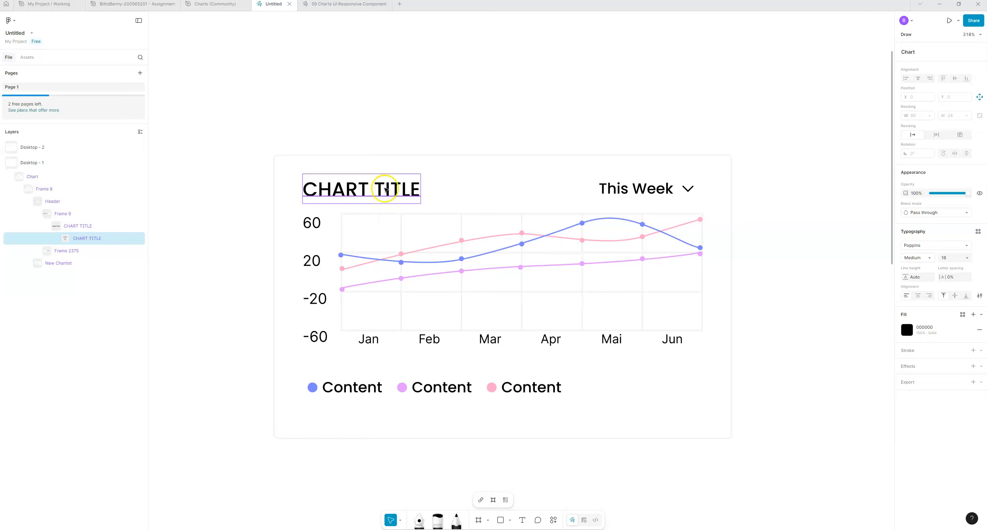
double_click(363, 188)
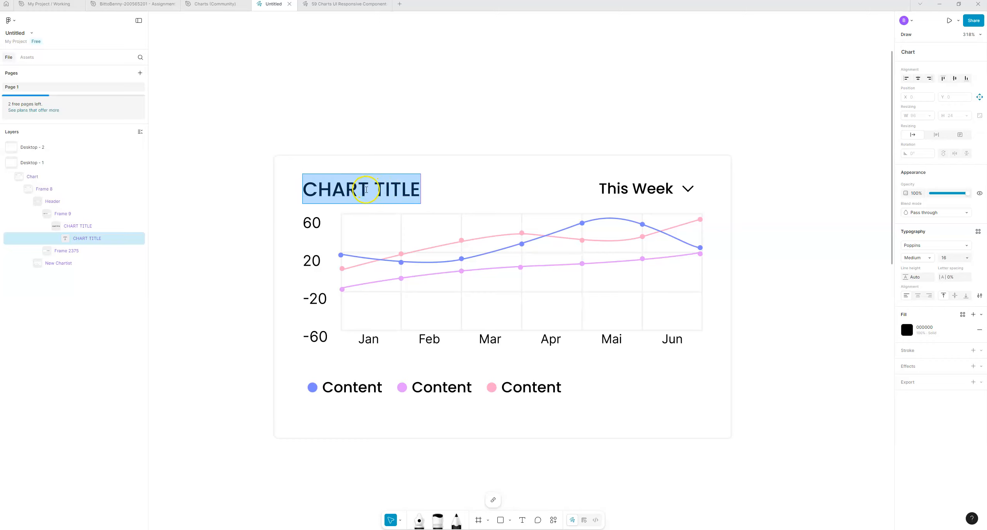
click(364, 190)
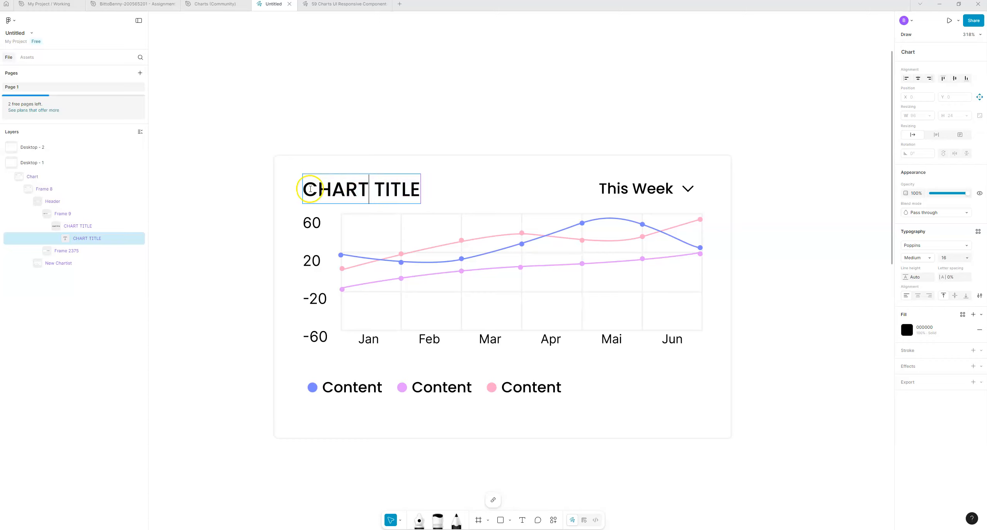
drag(310, 188, 417, 189)
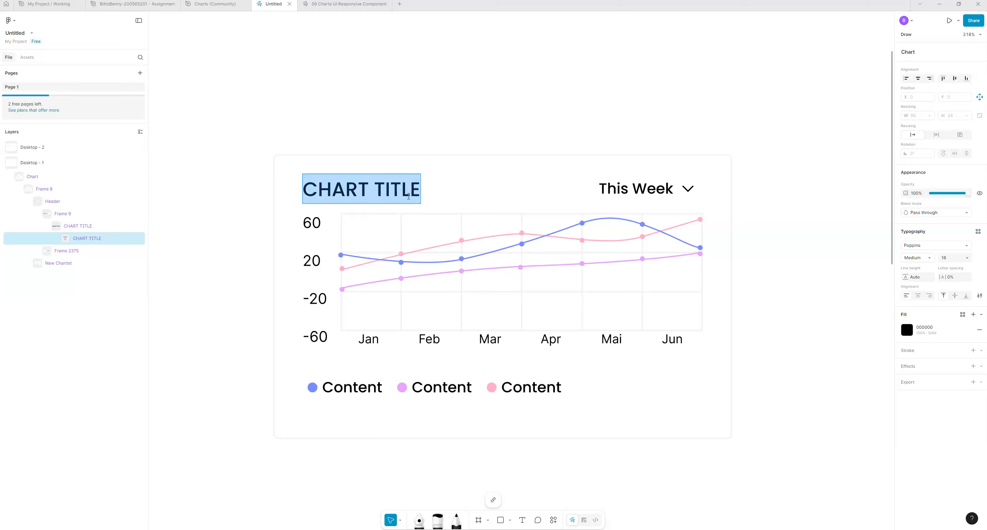
text(Sum of Sales)
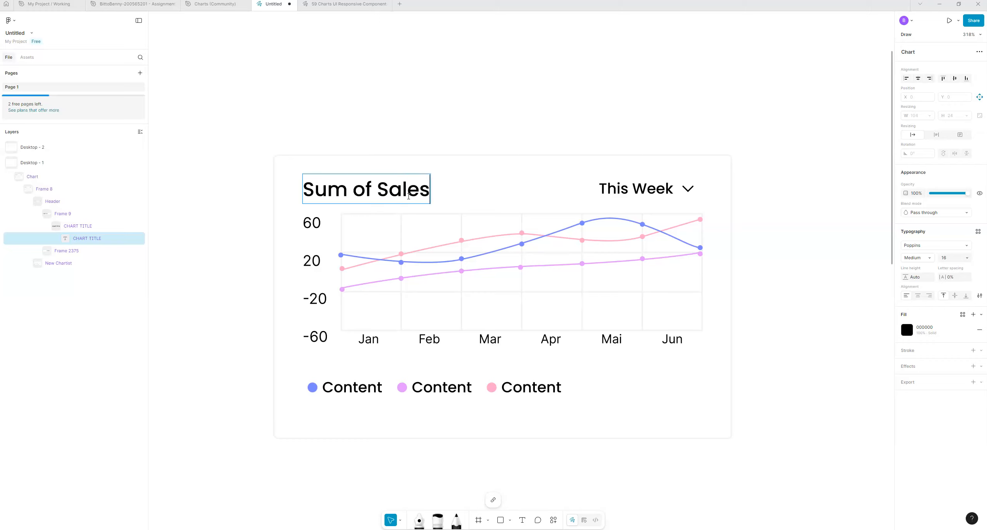
text( ()
key(BackSpace)
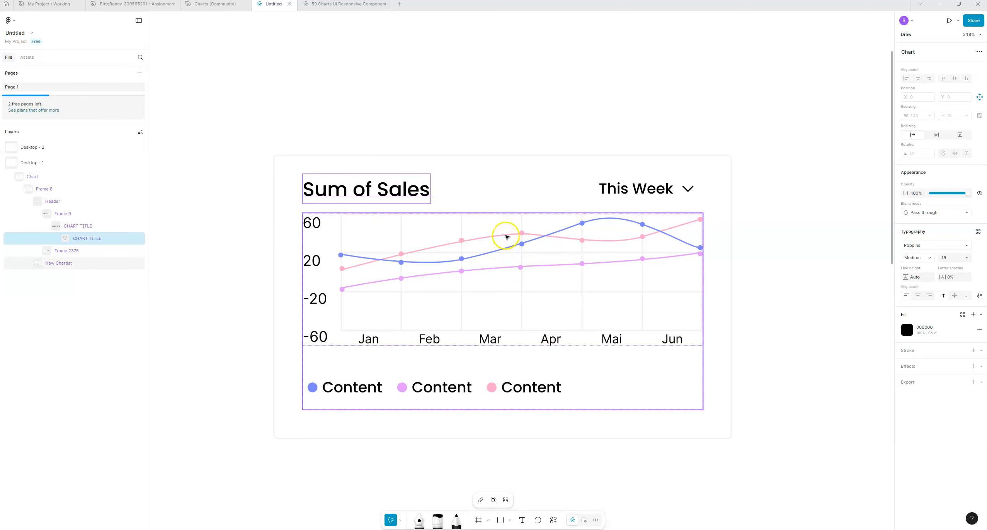
Examine the chart's nested layers, including the vertical axis labels, the timeline group and the purple line's vector.
click(507, 237)
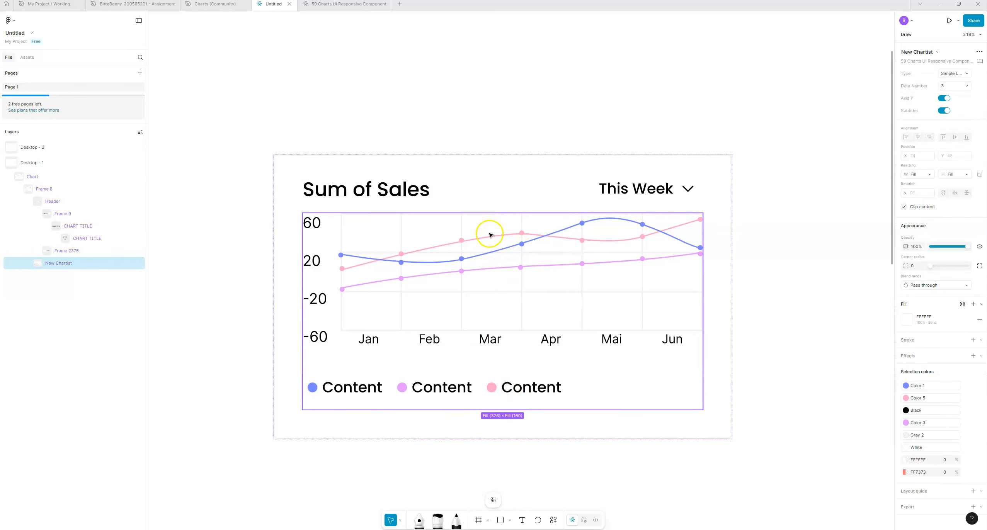
double_click(494, 236)
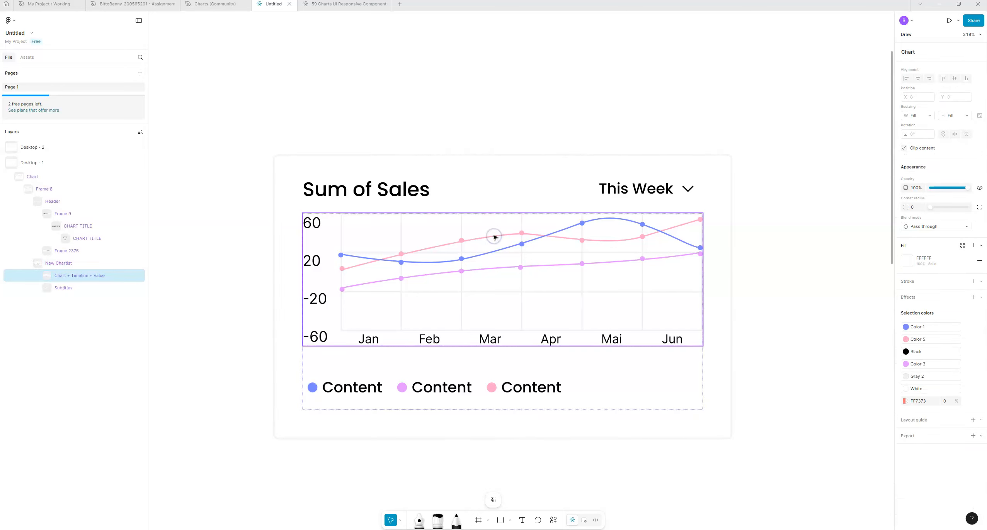
click(39, 276)
click(53, 292)
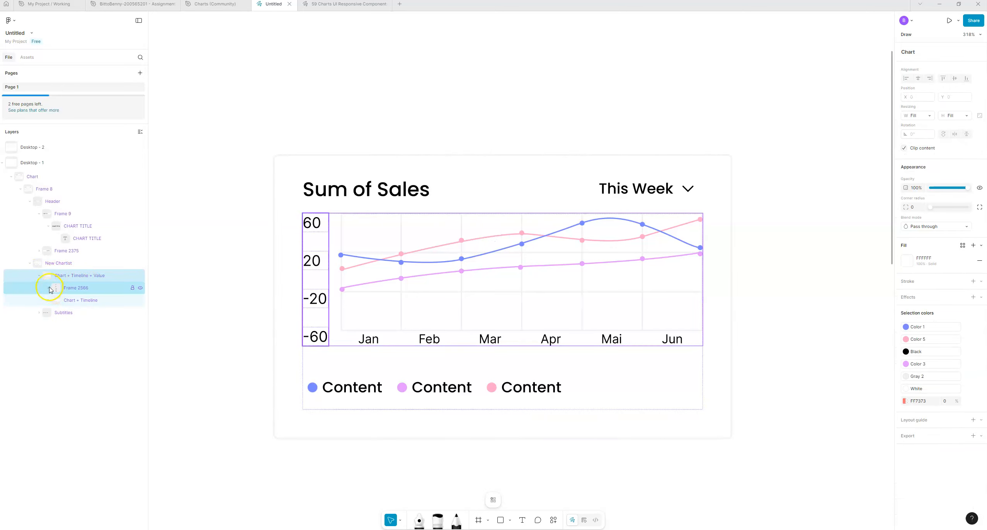
click(49, 288)
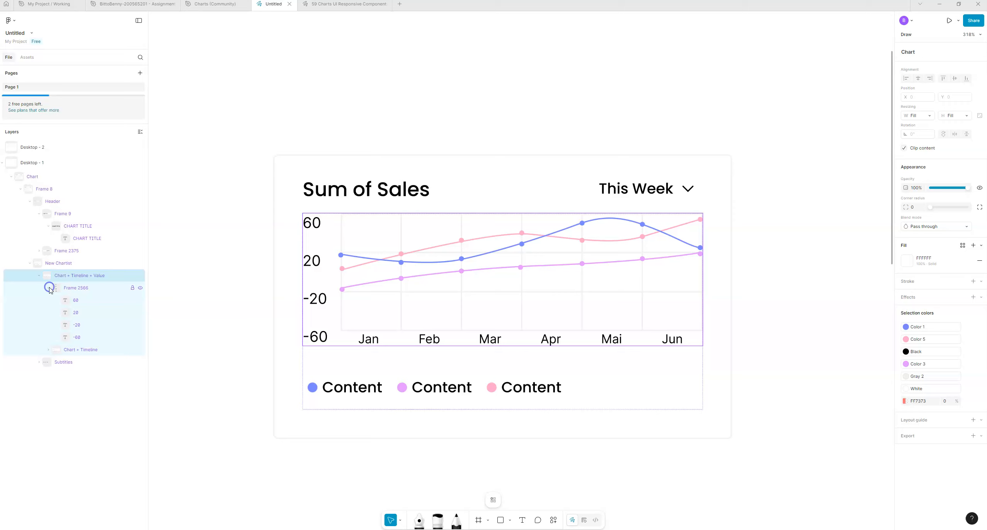
click(79, 305)
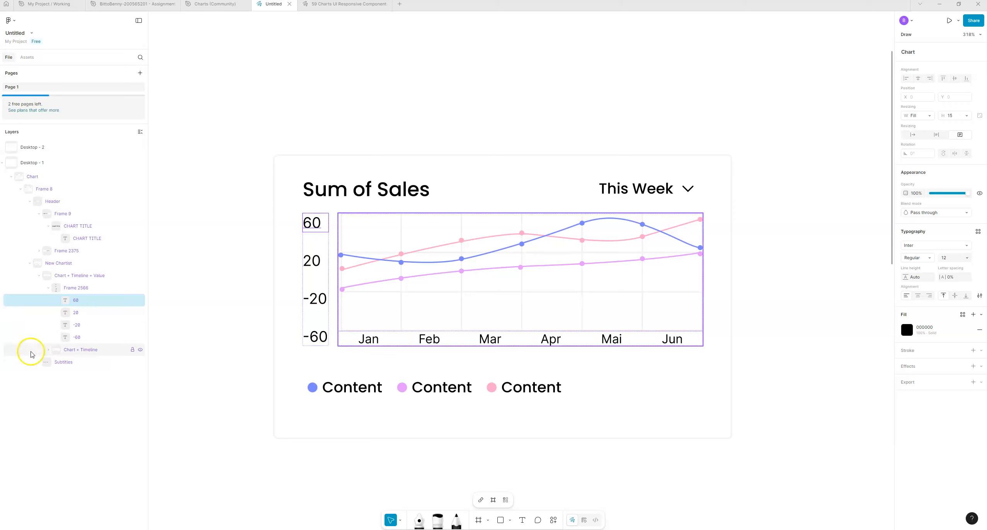
click(49, 351)
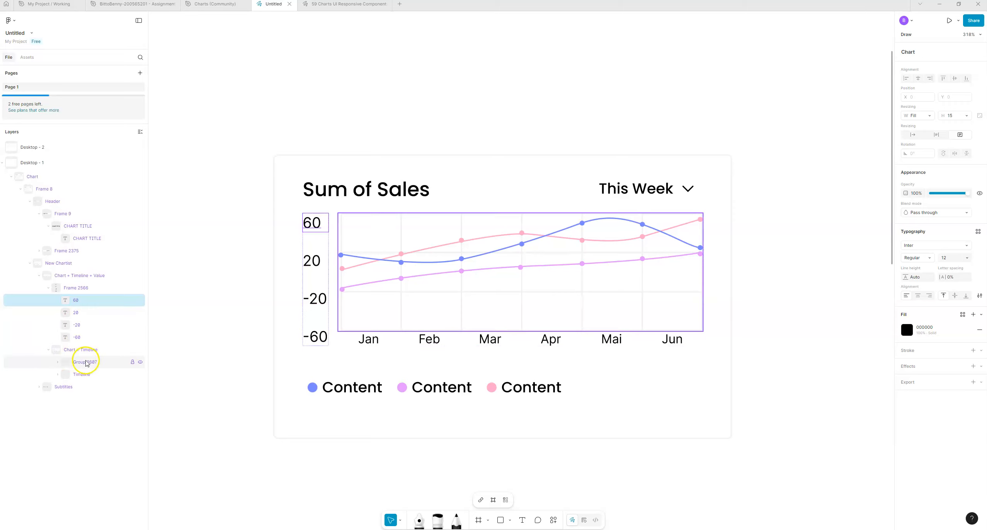
click(366, 285)
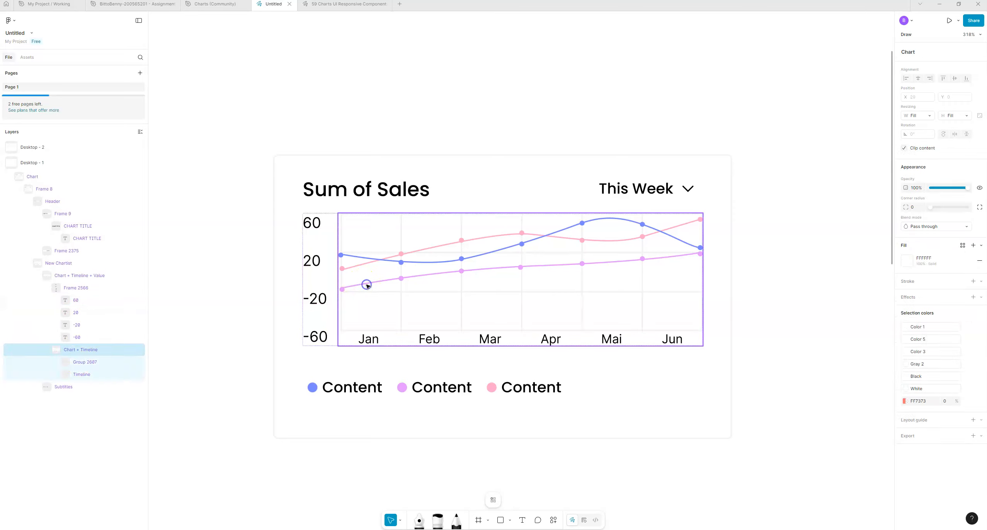
double_click(367, 285)
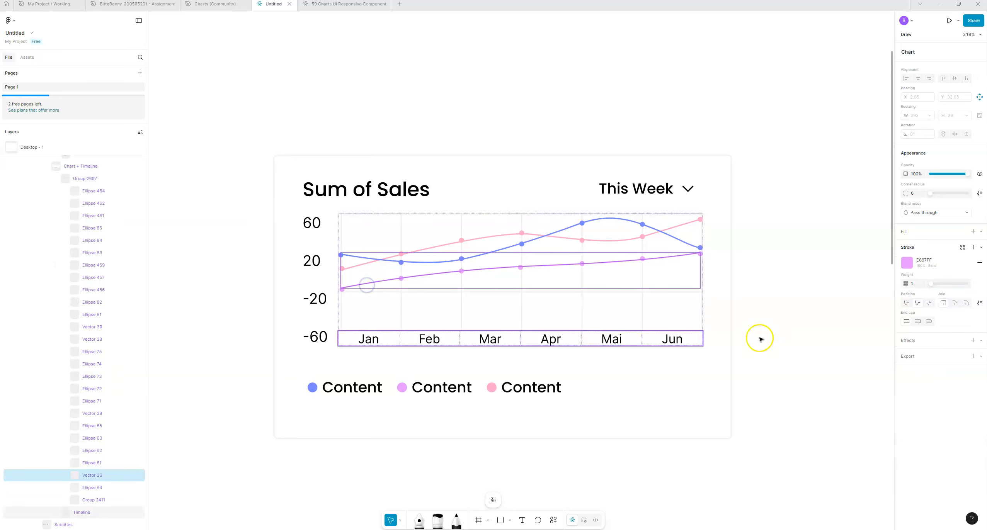
Replace the chart's blue Color 1 with the custom dark red A33030 across the chart's inner frame.
click(720, 291)
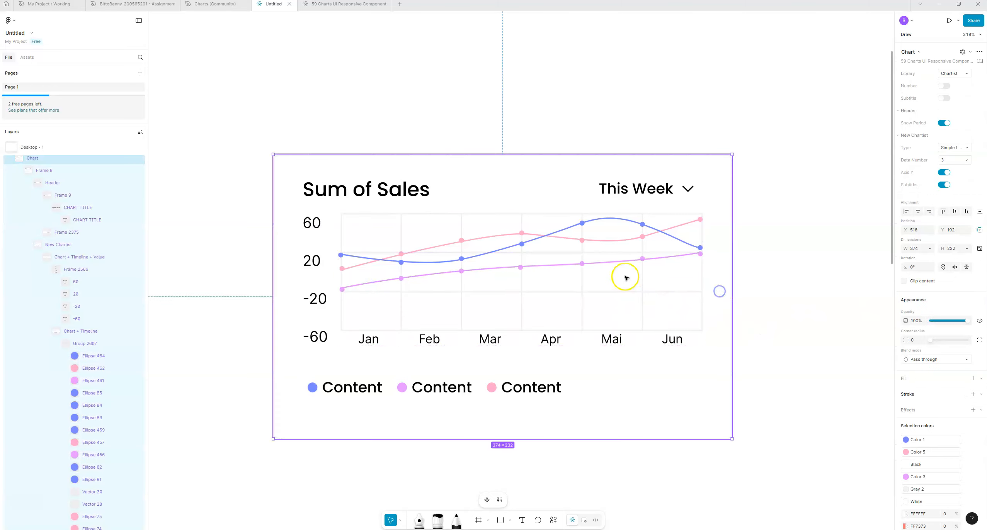
double_click(621, 265)
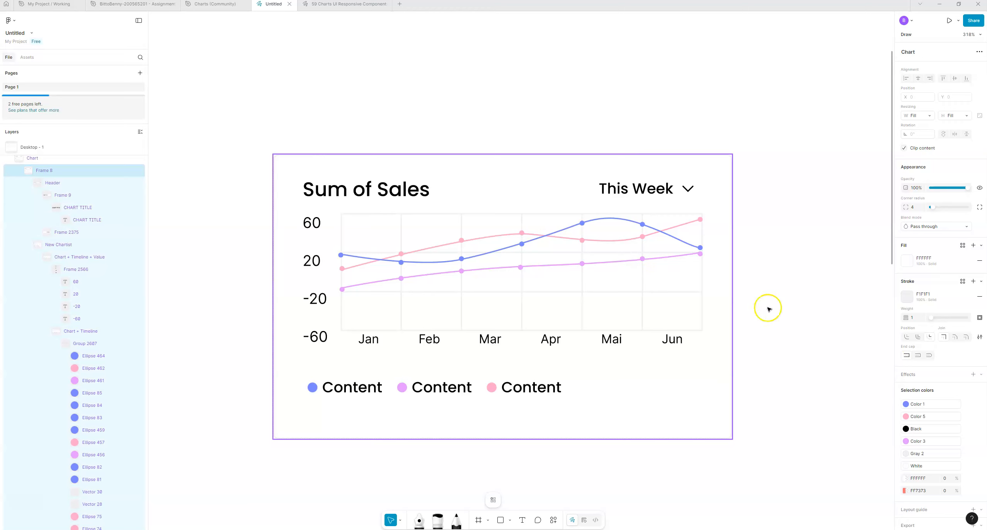
click(907, 404)
click(817, 406)
click(866, 465)
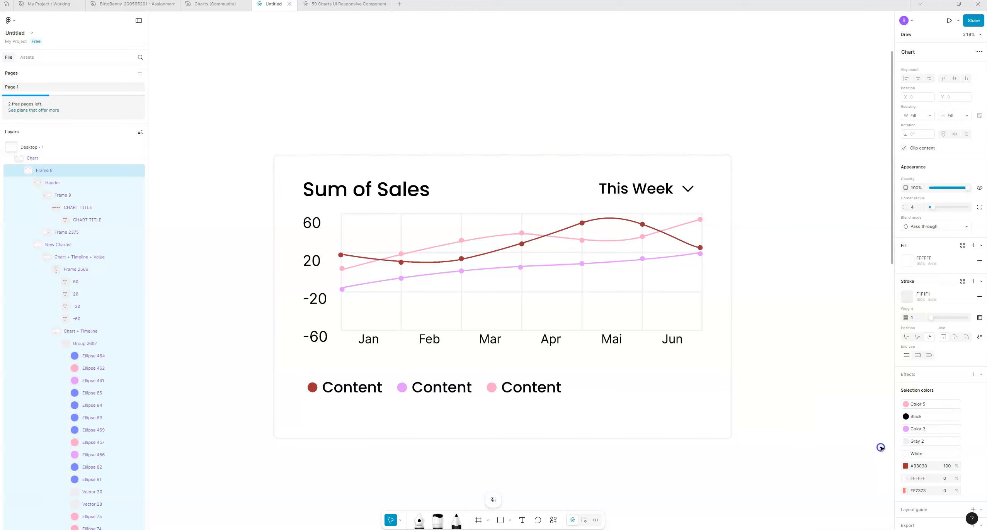
Try a custom color in place of the chart's pink Color 5 and undo the change.
click(907, 404)
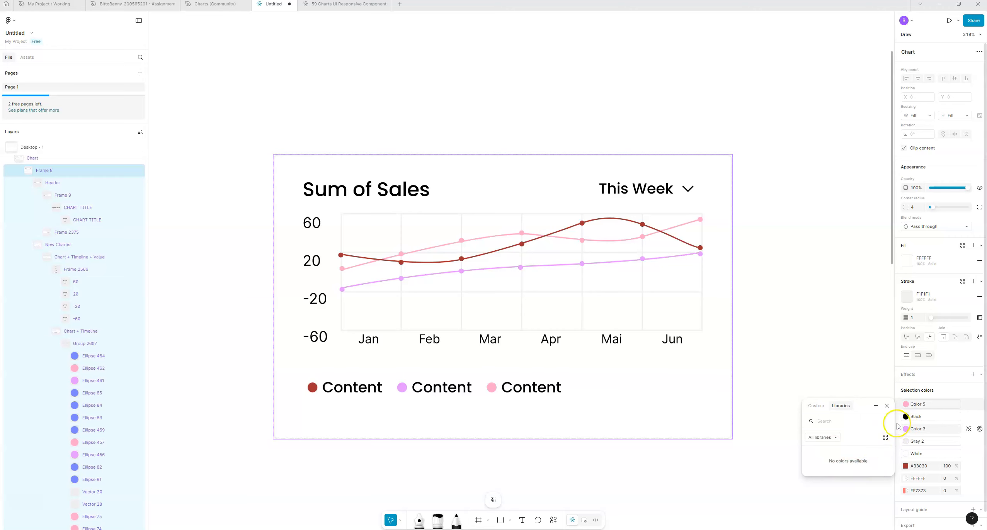
click(817, 406)
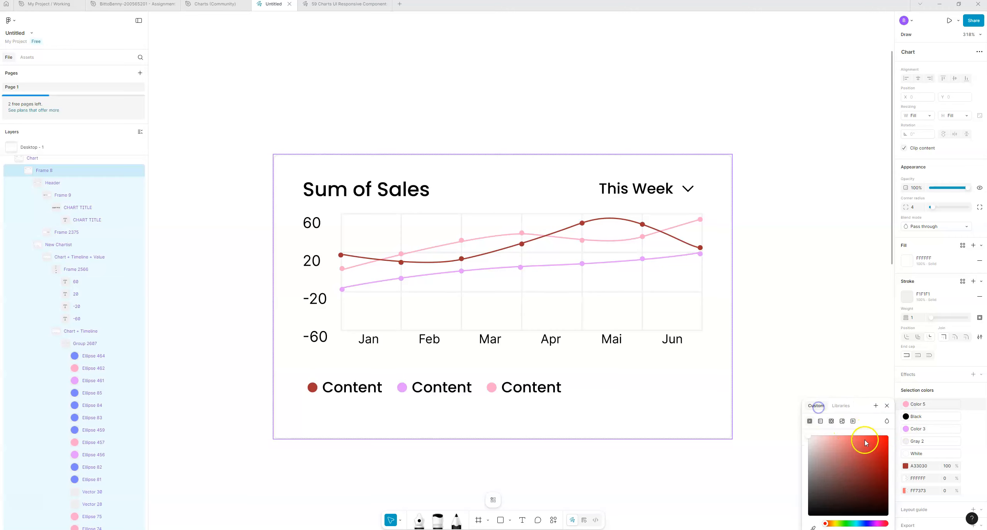
click(856, 523)
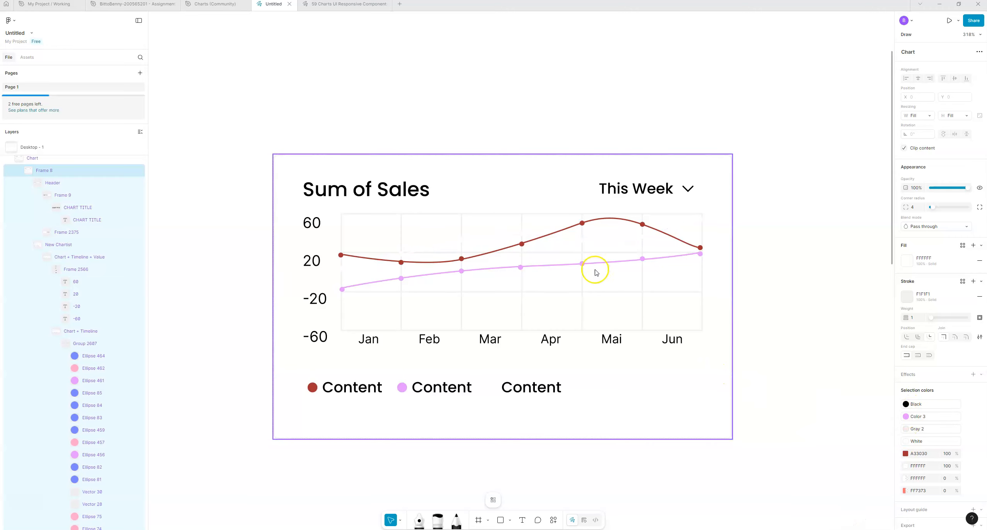
key(ctrl+z)
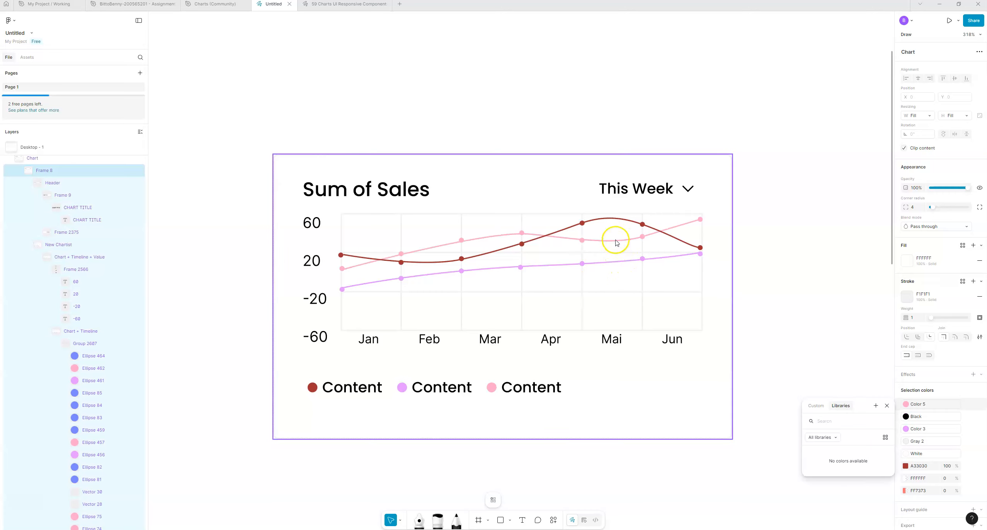
click(615, 242)
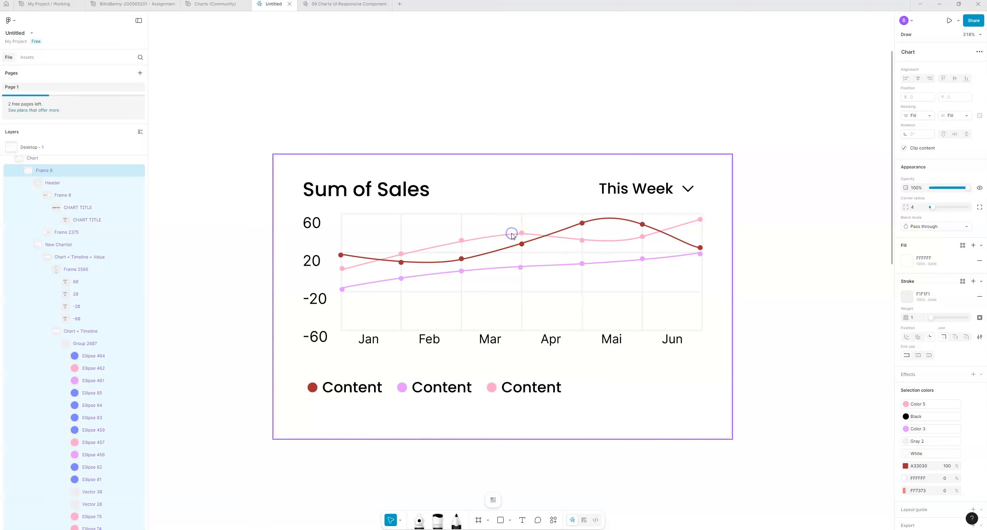
Change the fill of the pink data point Ellipse 462 to light blue A5D3FF.
scroll(59, 378, down, 3)
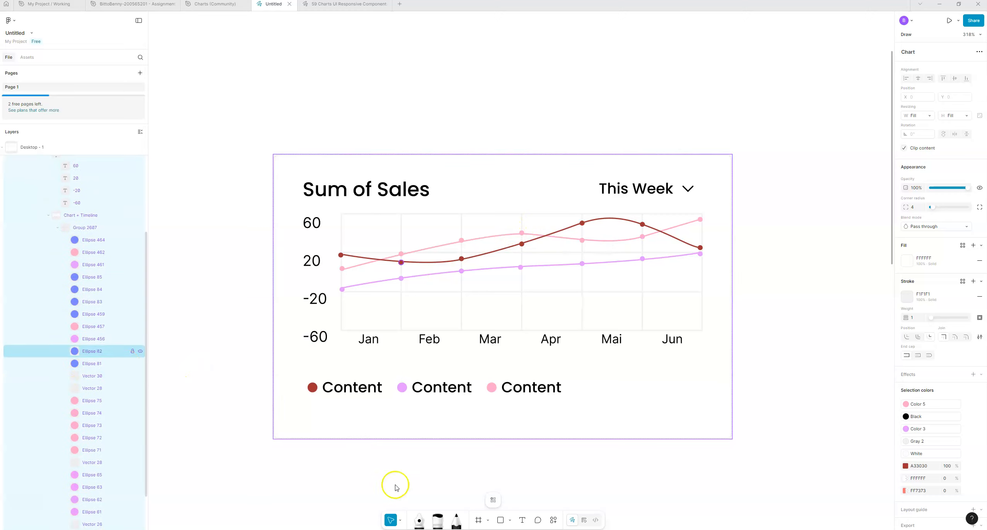
click(86, 227)
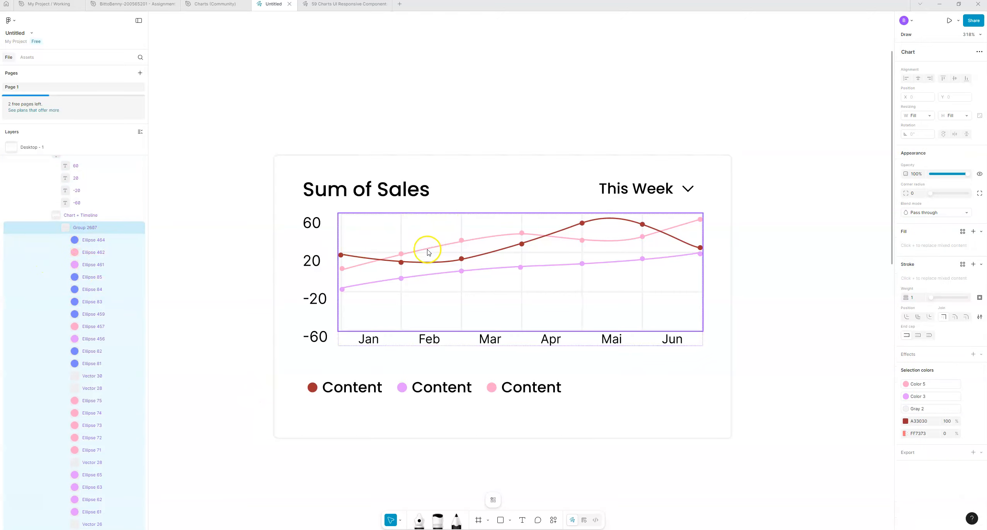
click(92, 252)
click(906, 227)
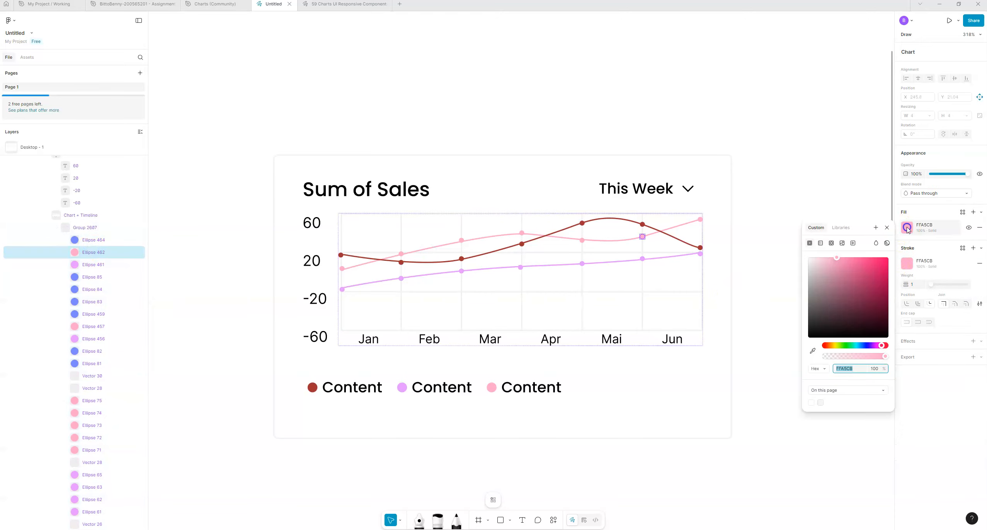
click(860, 346)
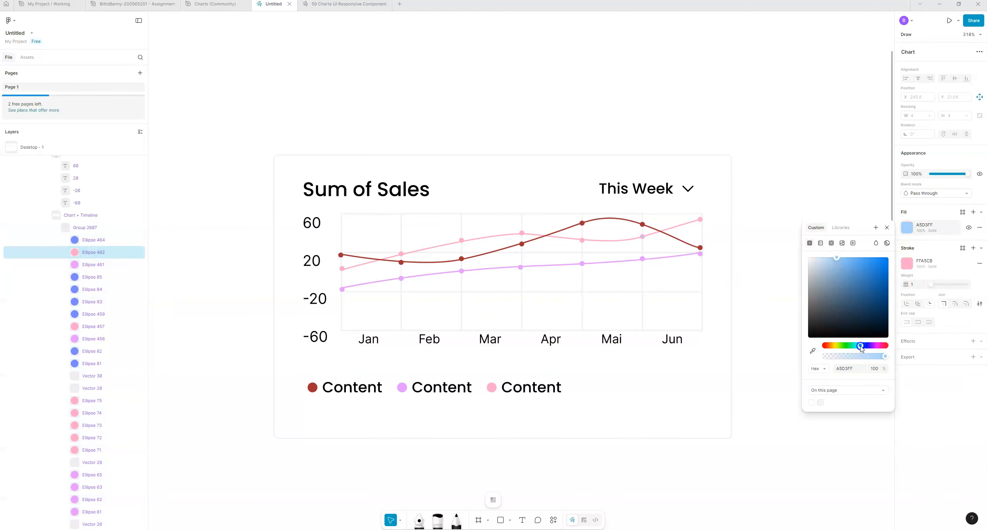
Set the fill of the recolored data point Ellipse 462 to a stronger blue, 6EB2F3.
click(861, 263)
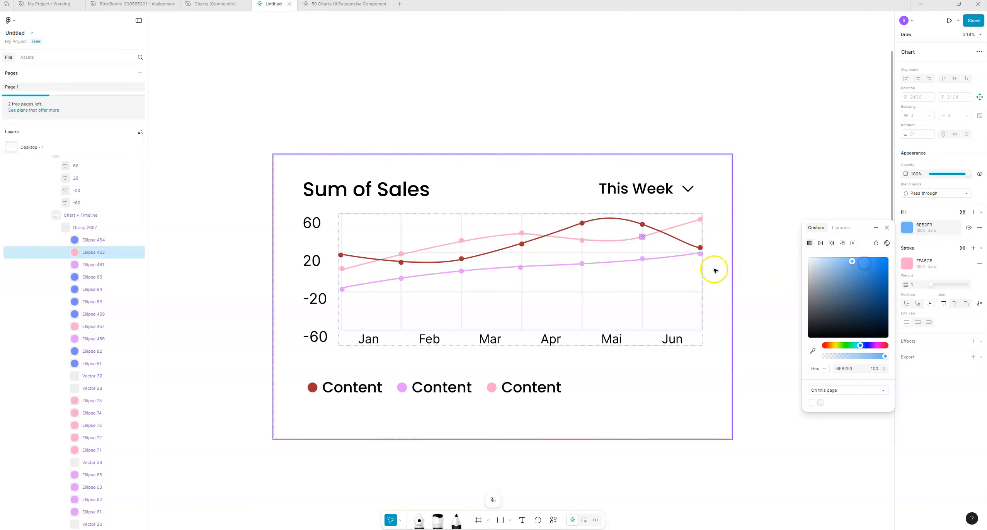
click(719, 243)
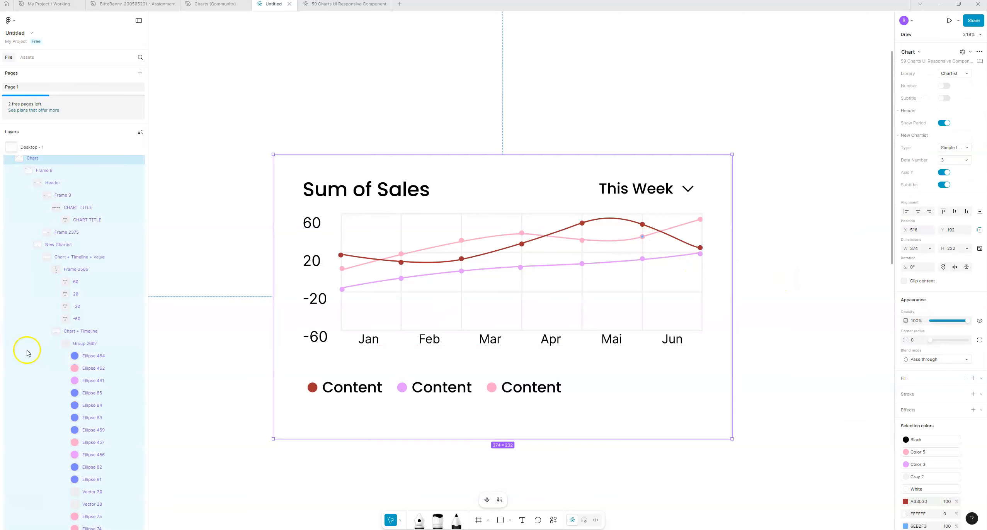
Select the pink line's vector inside the chart and toggle the visibility of its stroke and fill to check them.
click(66, 245)
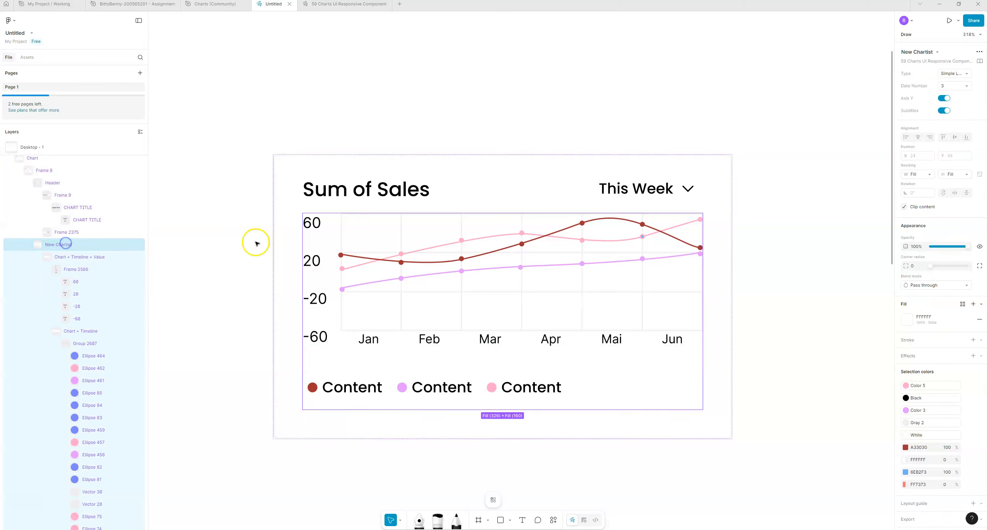
click(475, 240)
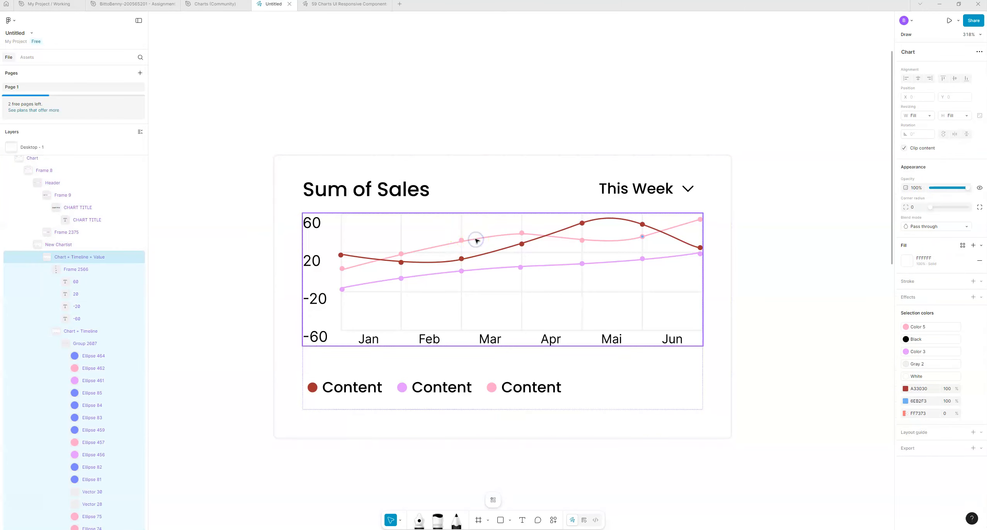
click(476, 240)
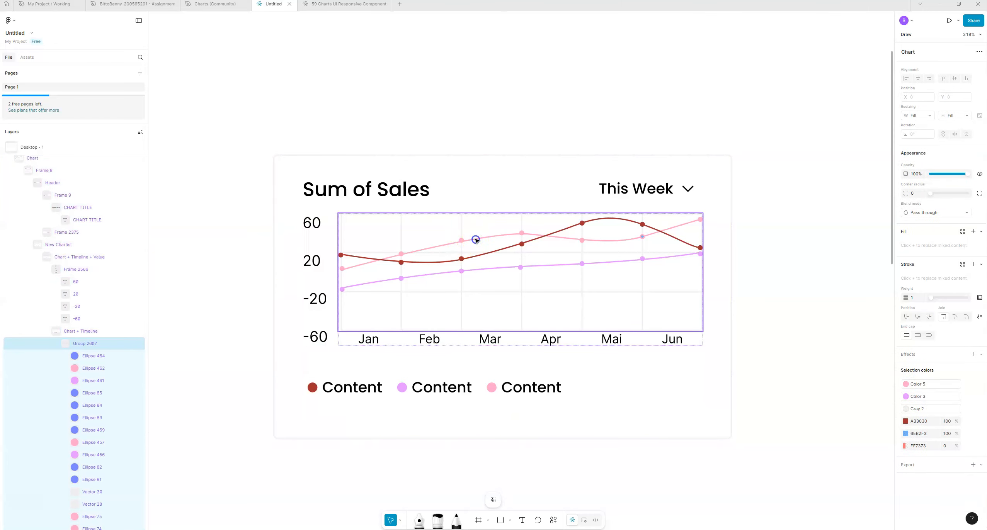
click(476, 240)
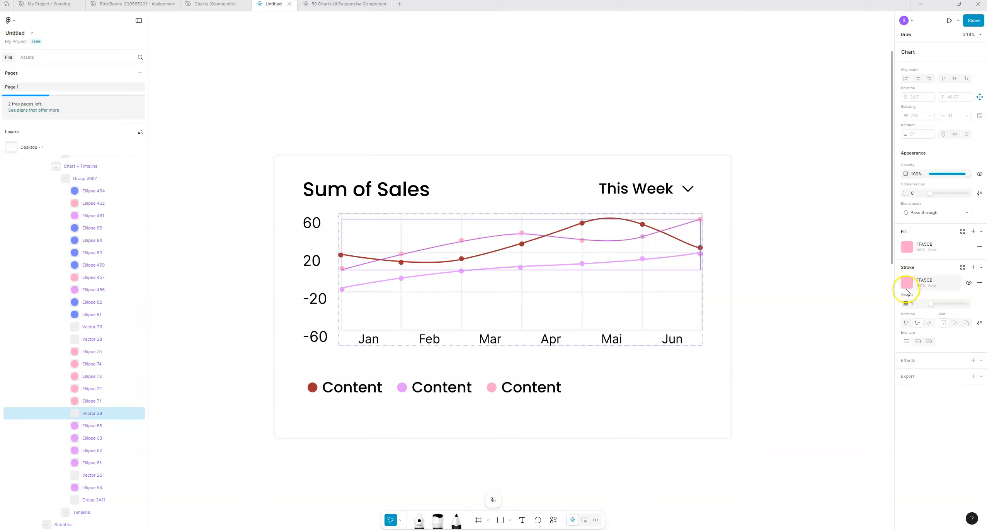
click(967, 284)
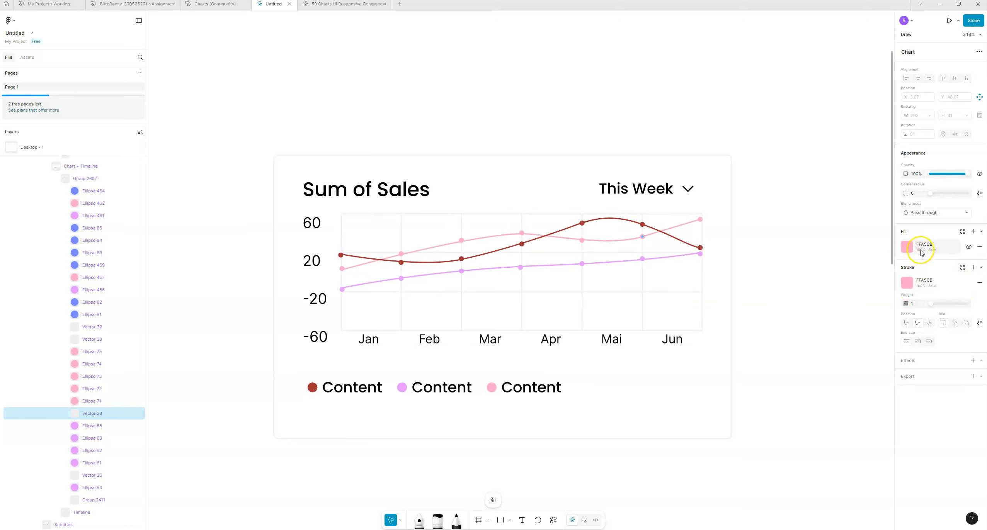
click(970, 247)
click(969, 247)
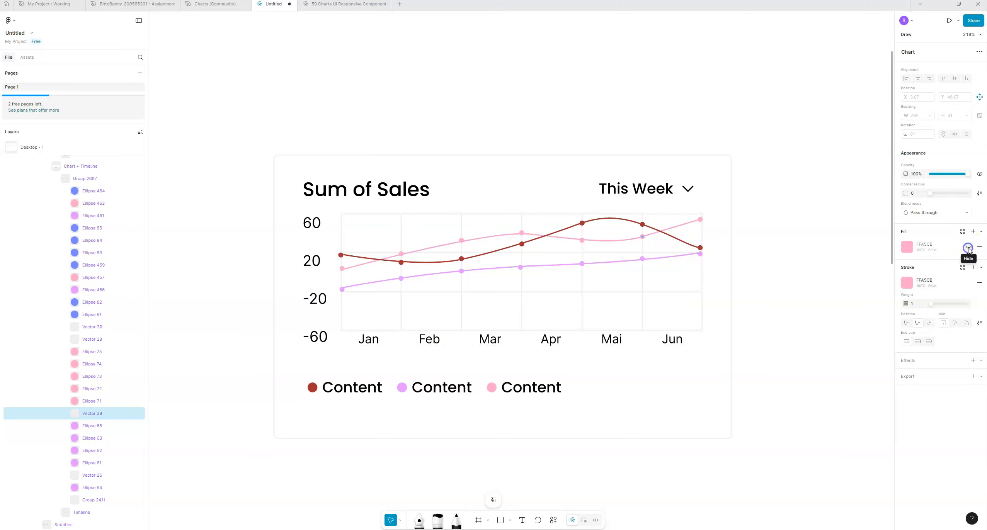
Change the pink line's stroke color to blue 51BCFF.
click(907, 282)
click(854, 403)
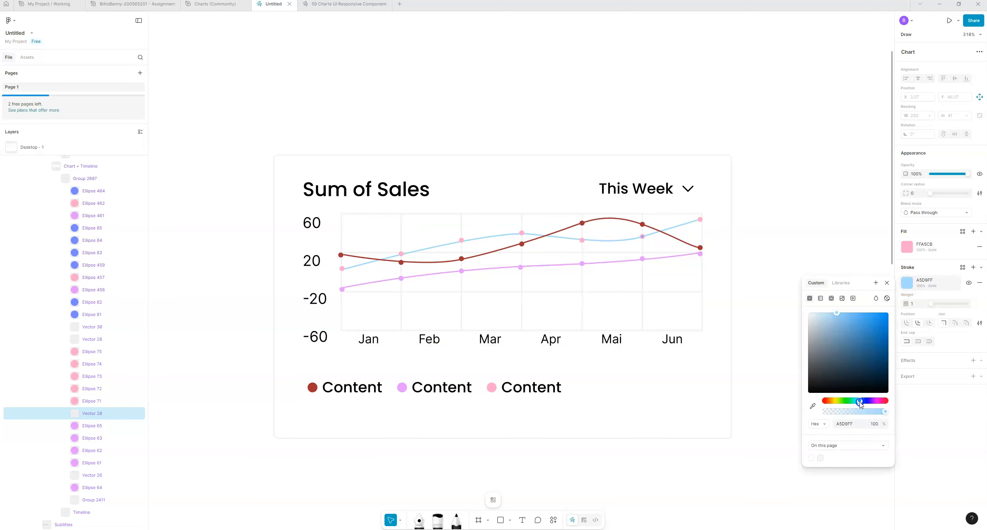
drag(843, 324, 857, 316)
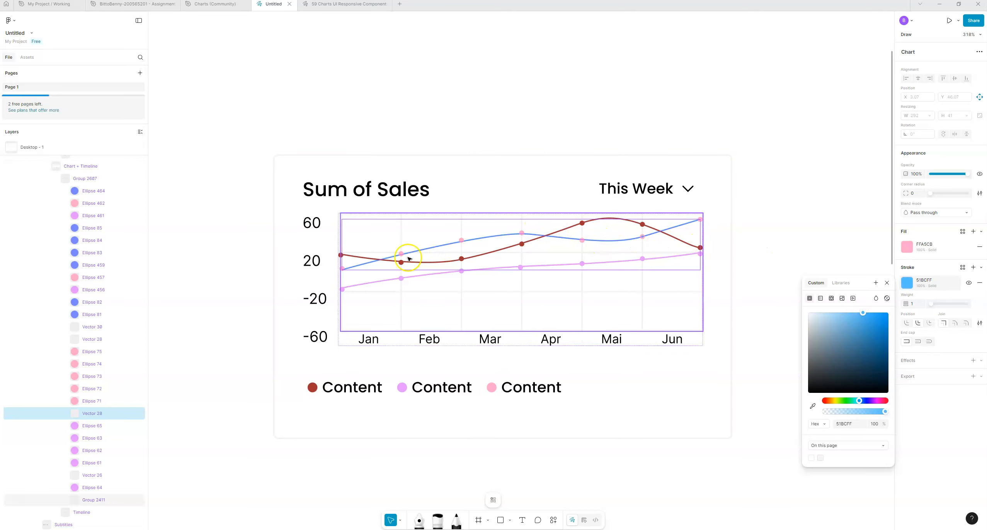
Change the stroke of Ellipse 71, the first pink data point on the blue line, to light purple BBA5FF.
click(343, 269)
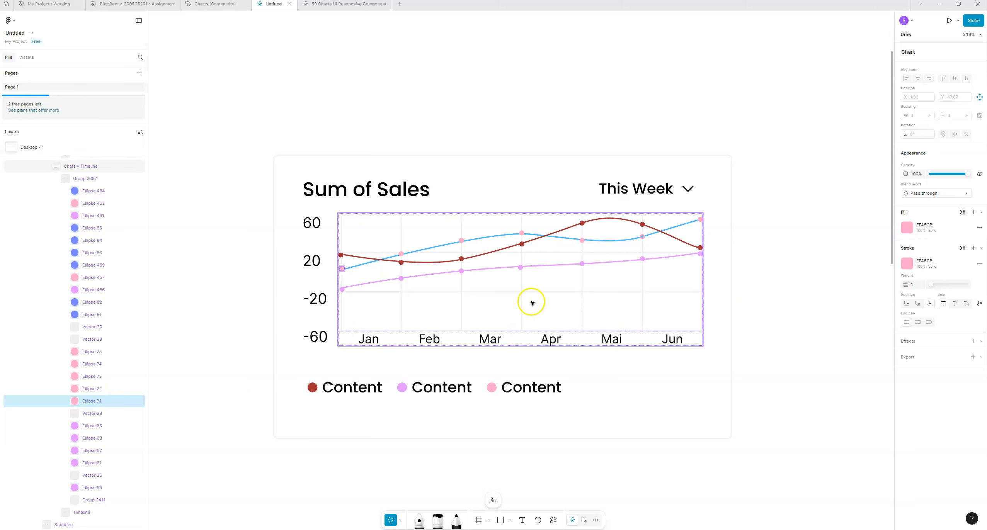
click(906, 263)
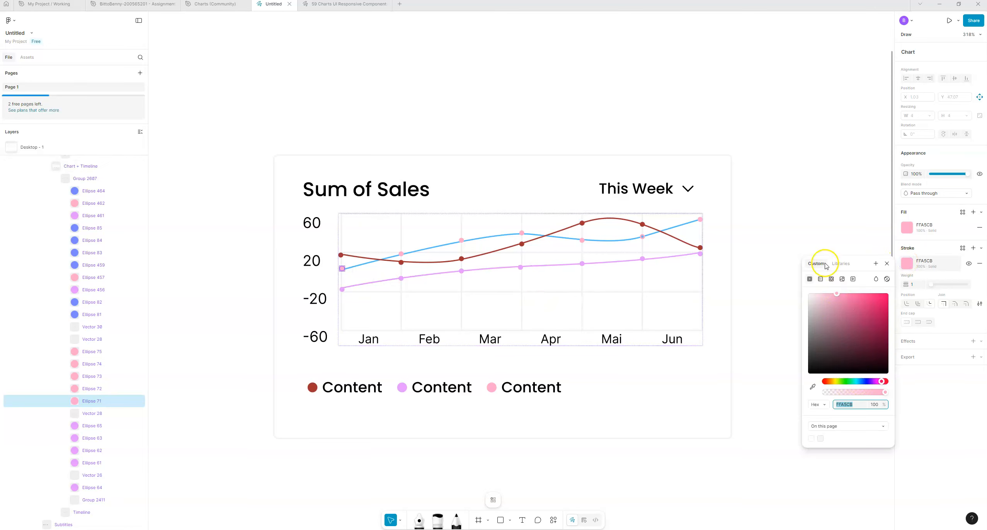
drag(856, 383, 868, 383)
Change the fill of the data point Ellipse 71 to light blue A5B7FF and deselect it.
click(911, 227)
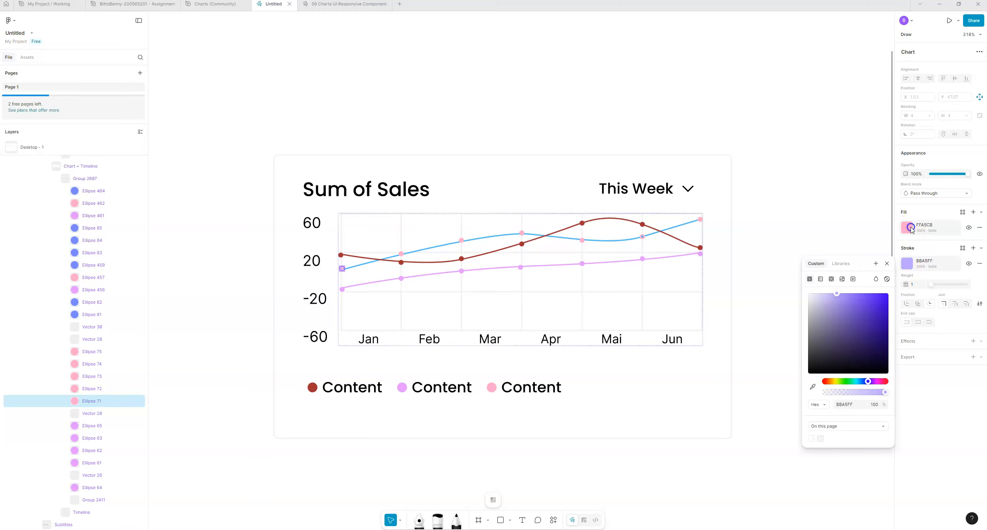
click(910, 229)
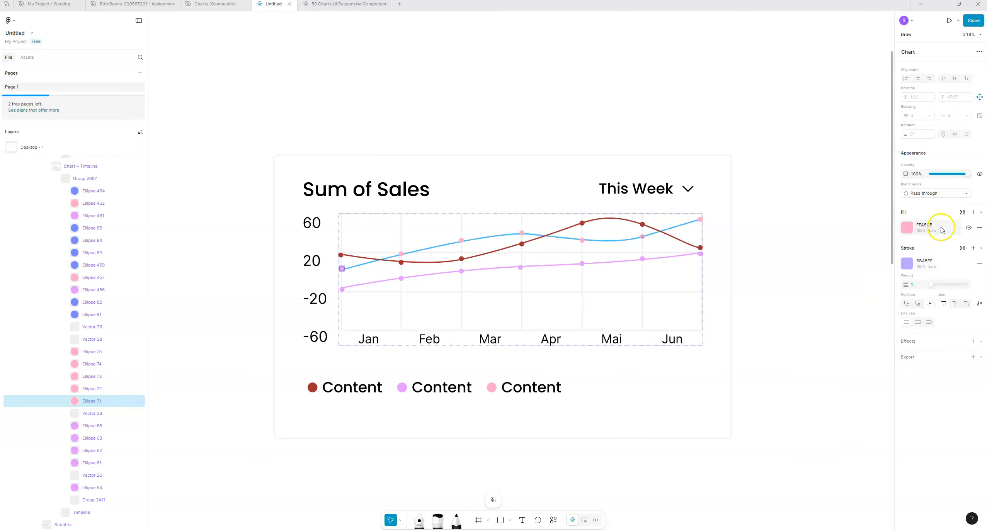
click(910, 228)
drag(865, 346, 864, 346)
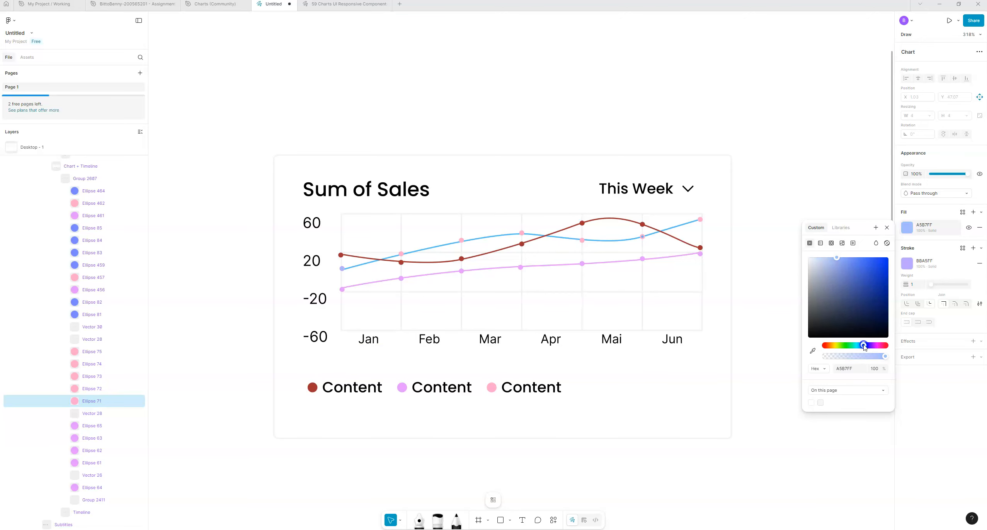
scroll(341, 269, up, 5)
scroll(341, 269, up, 5)
scroll(360, 304, down, 2)
scroll(364, 306, down, 5)
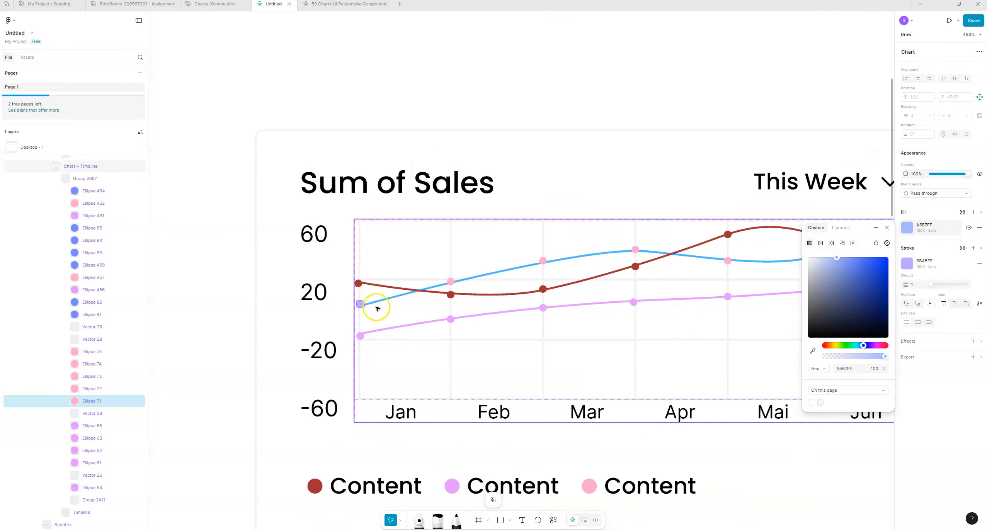
click(833, 447)
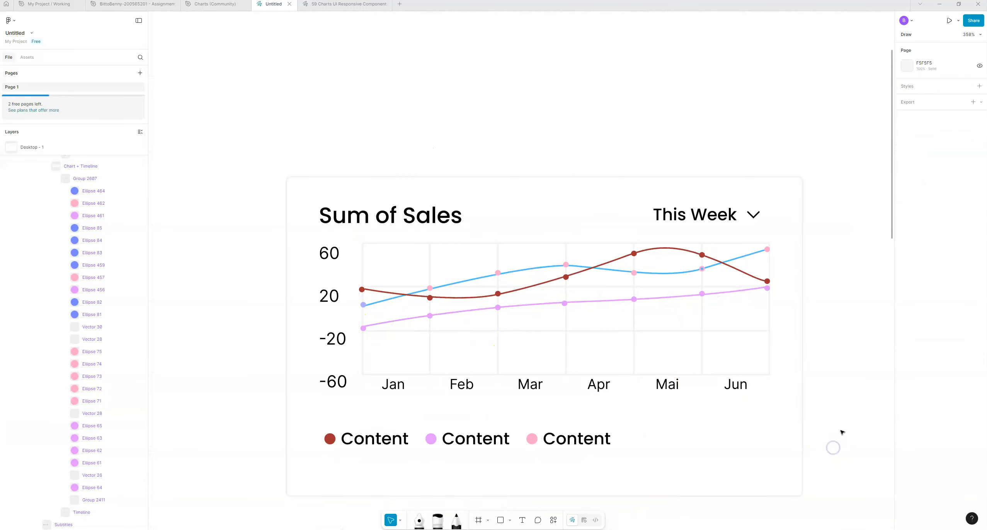
Replace the first legend label, next to the dark red dot, with Pushups.
click(377, 441)
double_click(377, 440)
double_click(377, 441)
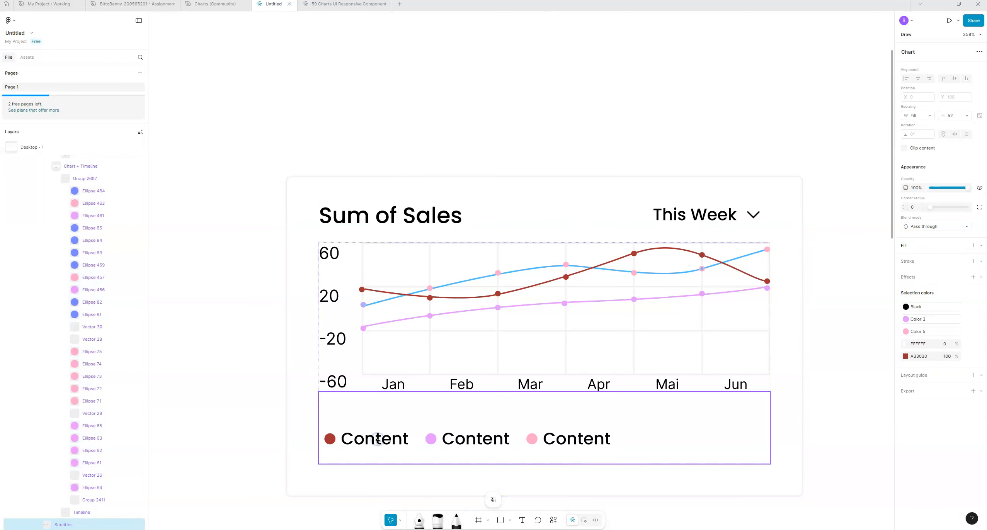
double_click(377, 441)
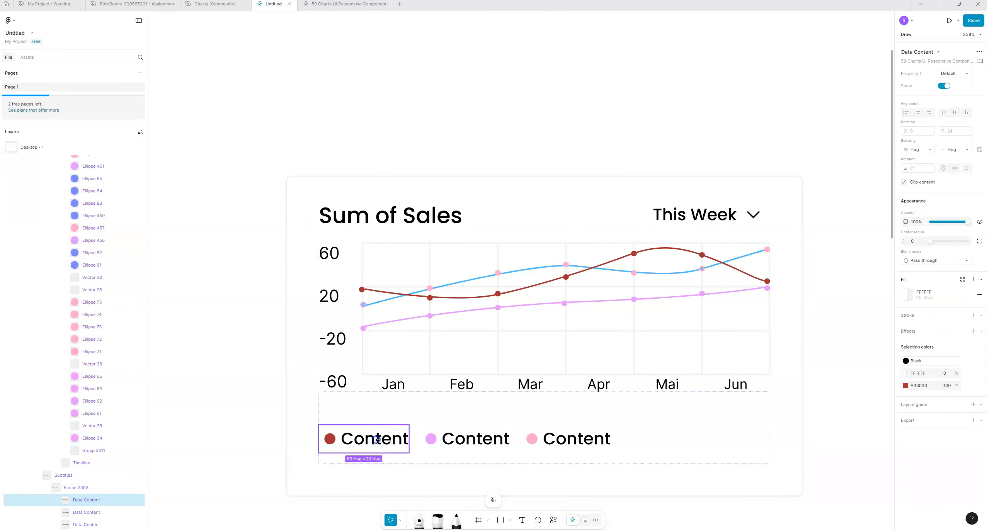
double_click(377, 441)
double_click(376, 441)
double_click(376, 441)
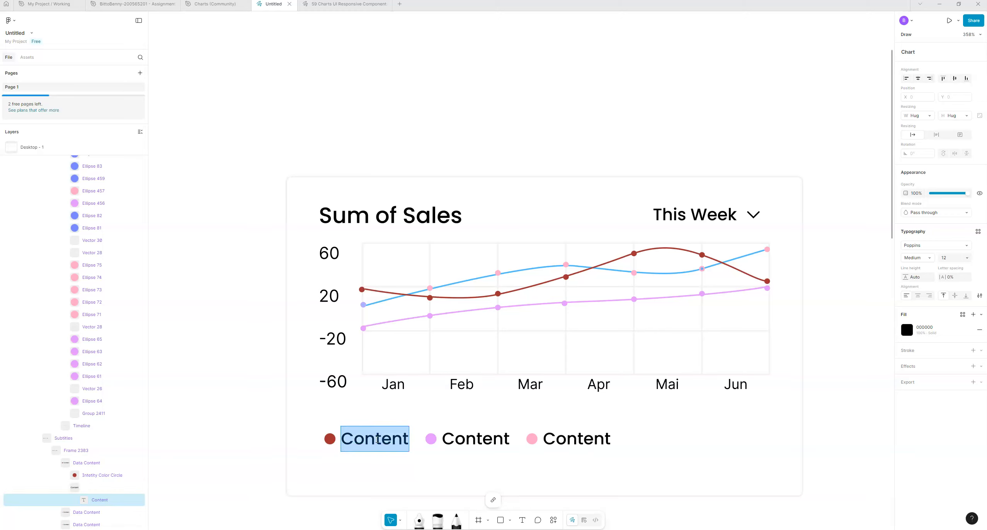
text(Pushups)
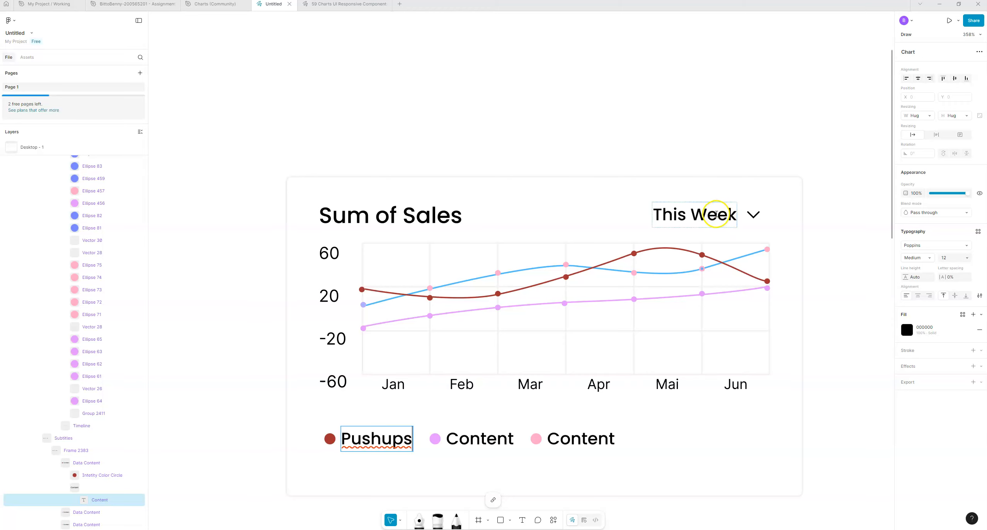
Change the period label in the chart header to This Month.
double_click(716, 214)
text(Month)
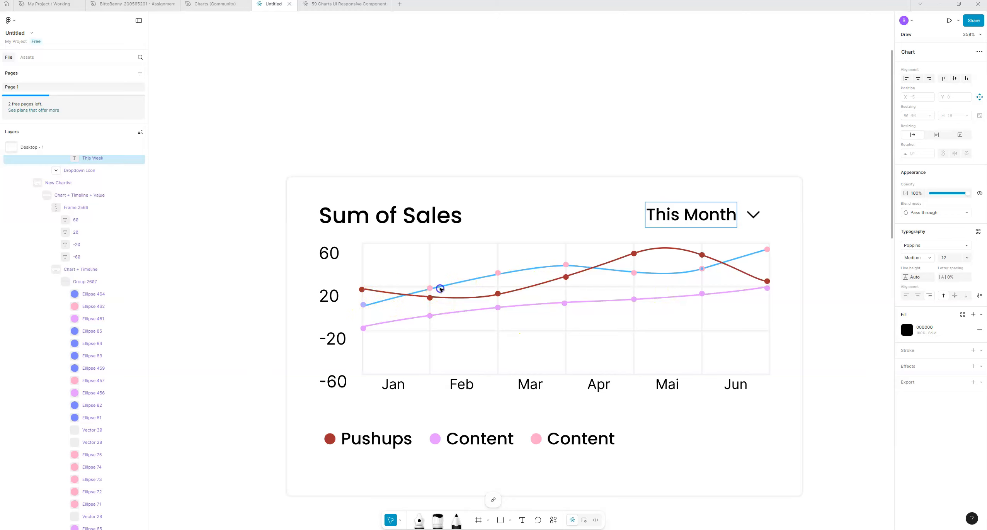
click(440, 289)
double_click(441, 289)
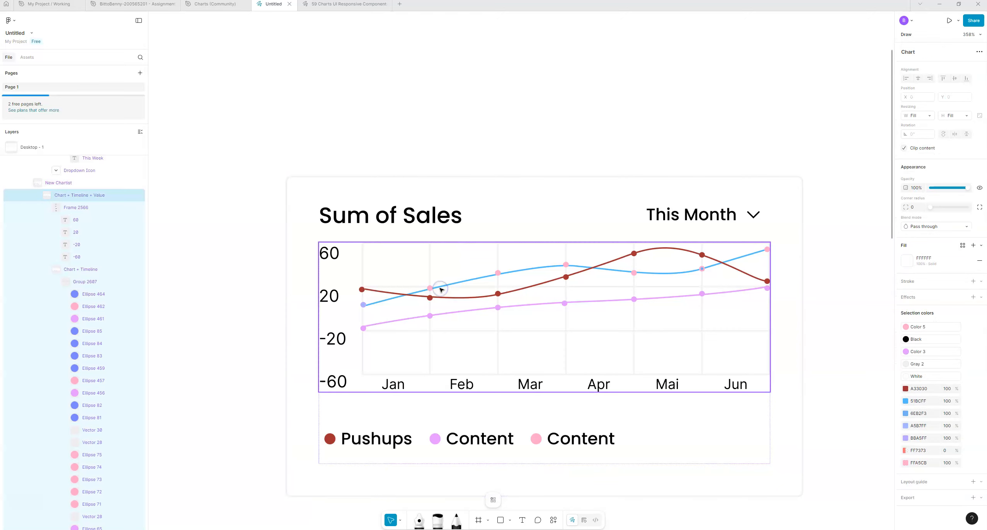
double_click(441, 289)
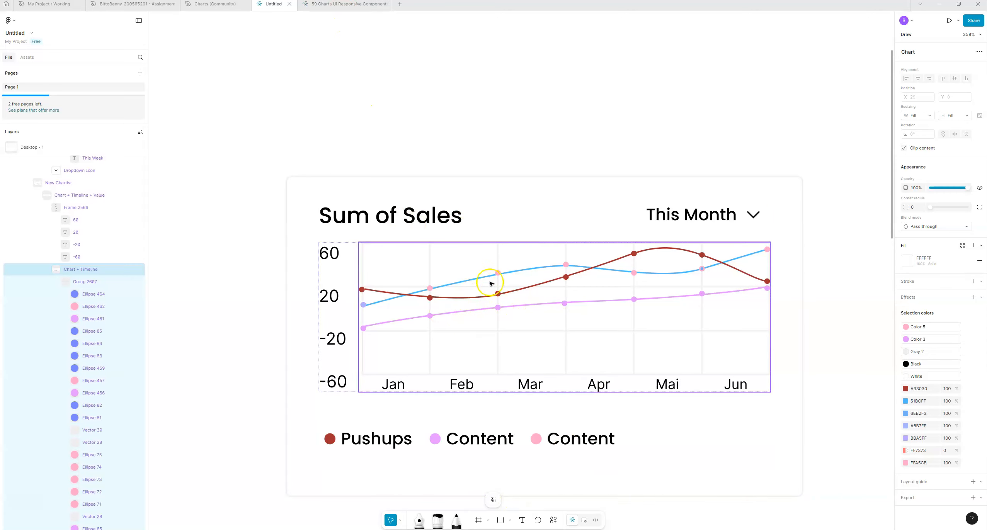
Switch to the 59 Charts UI Responsive Components file, at its original Chartist line chart variant without number and subtitle.
click(339, 8)
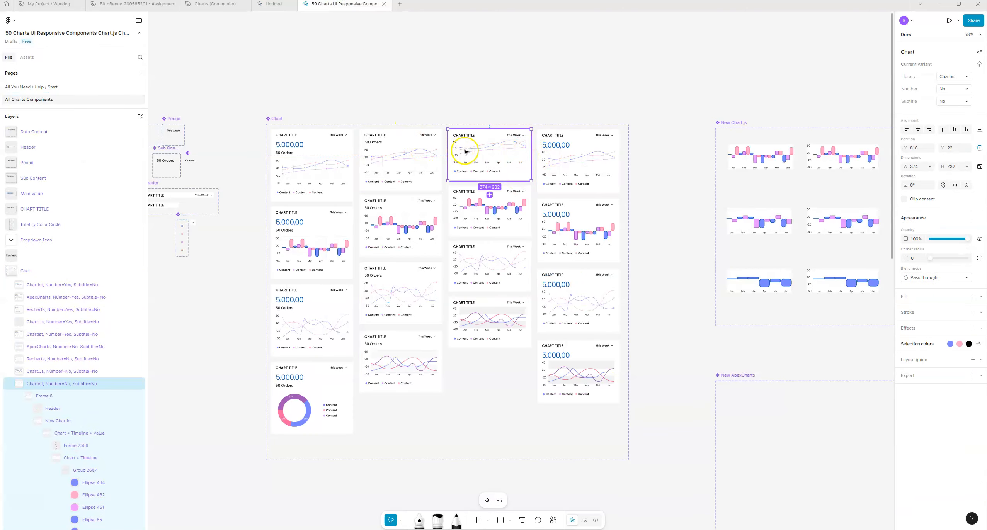
scroll(466, 152, up, 10)
scroll(484, 145, up, 3)
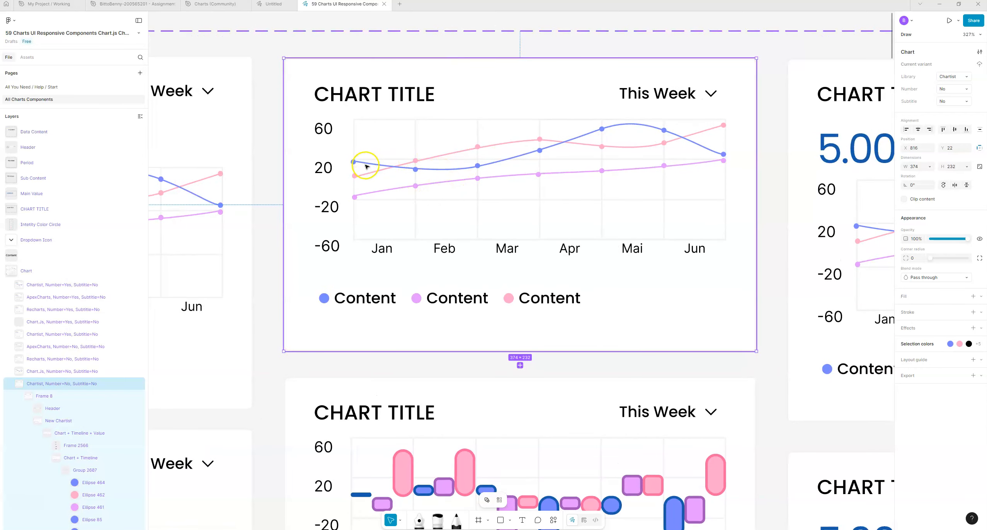
Drill into the original line chart's plot group and go to the main component of its nested New Chartist instance.
double_click(365, 165)
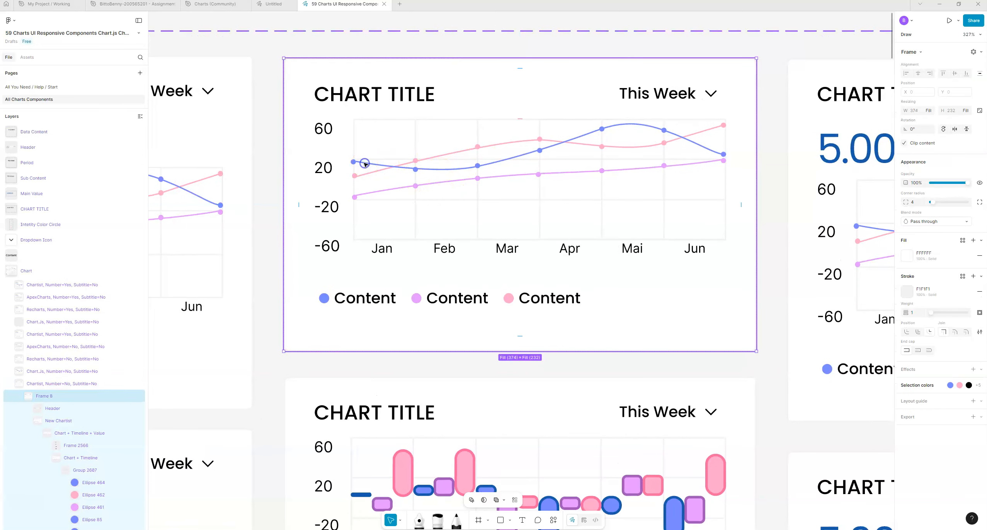
double_click(365, 164)
double_click(365, 164)
click(335, 151)
double_click(379, 167)
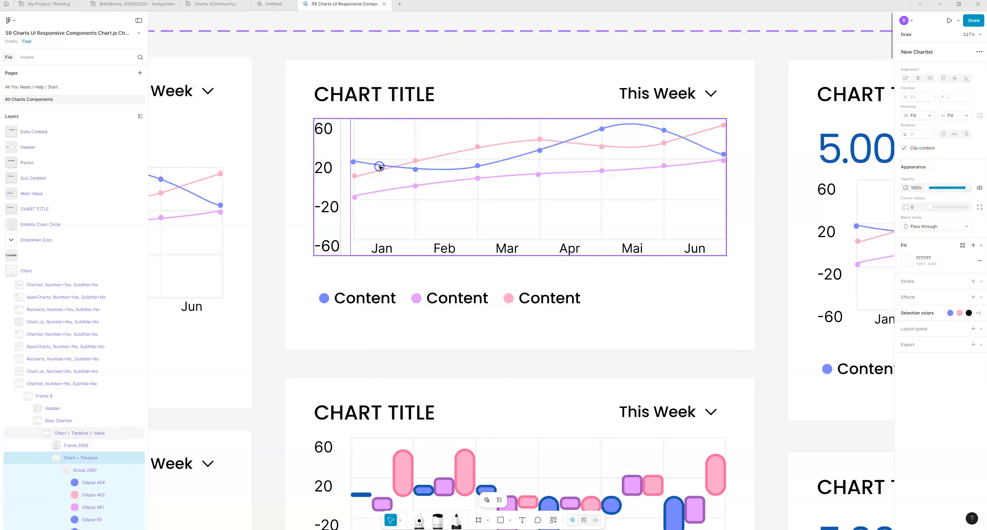
double_click(378, 167)
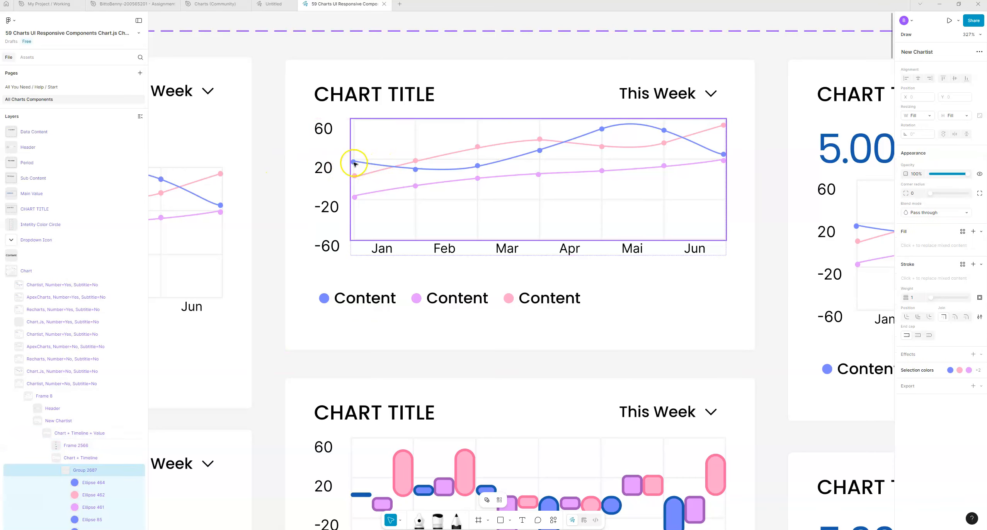
right_click(363, 165)
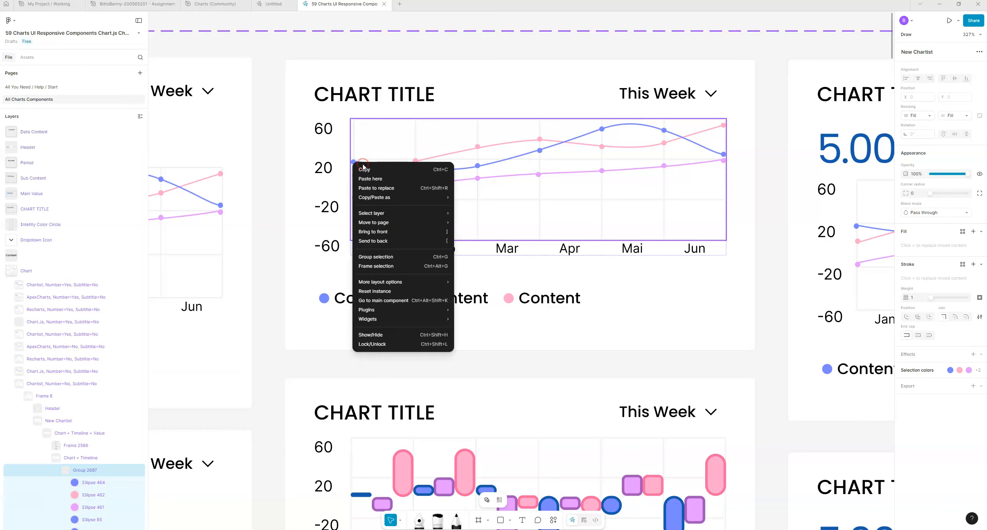
click(397, 301)
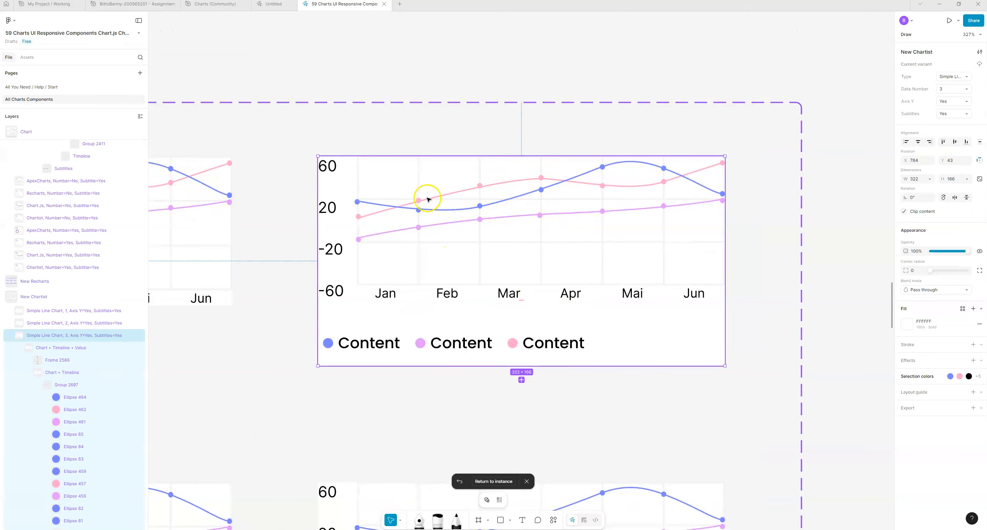
Reshape the blue line in the three-series New Chartist variant with axis and subtitles, pulling its curve into a deep dip around Apr.
double_click(409, 209)
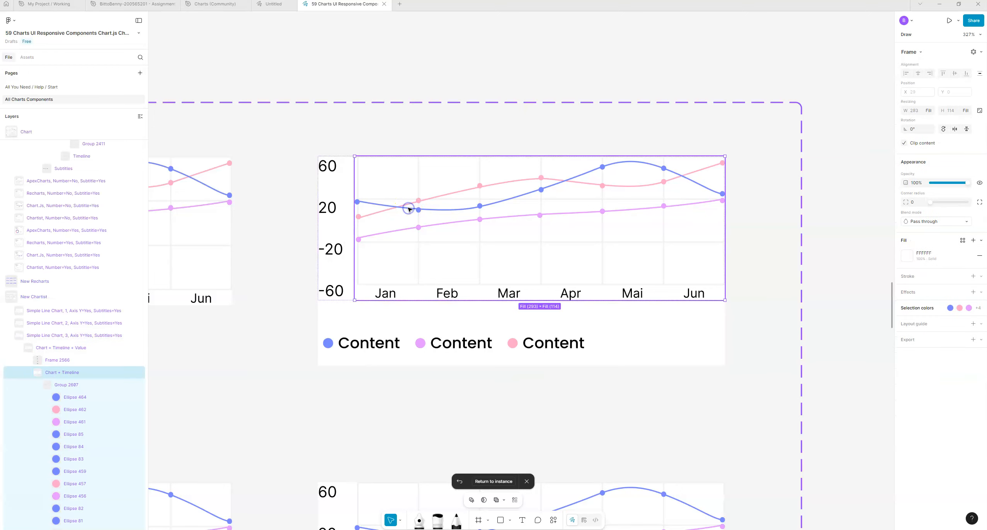
double_click(409, 209)
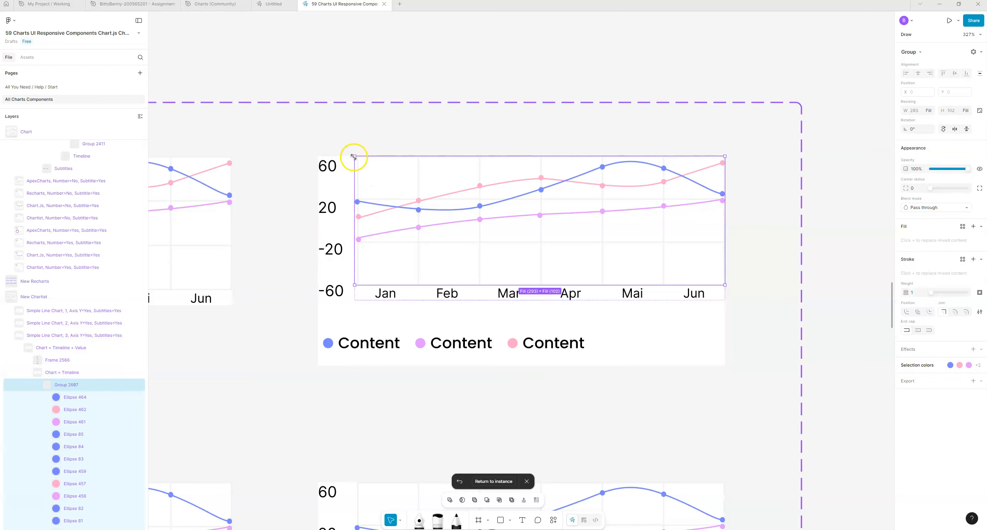
mouse_move(368, 171)
mouse_down()
mouse_move(416, 205)
mouse_move(370, 158)
mouse_move(401, 183)
mouse_move(378, 185)
mouse_move(359, 170)
mouse_move(357, 157)
mouse_up()
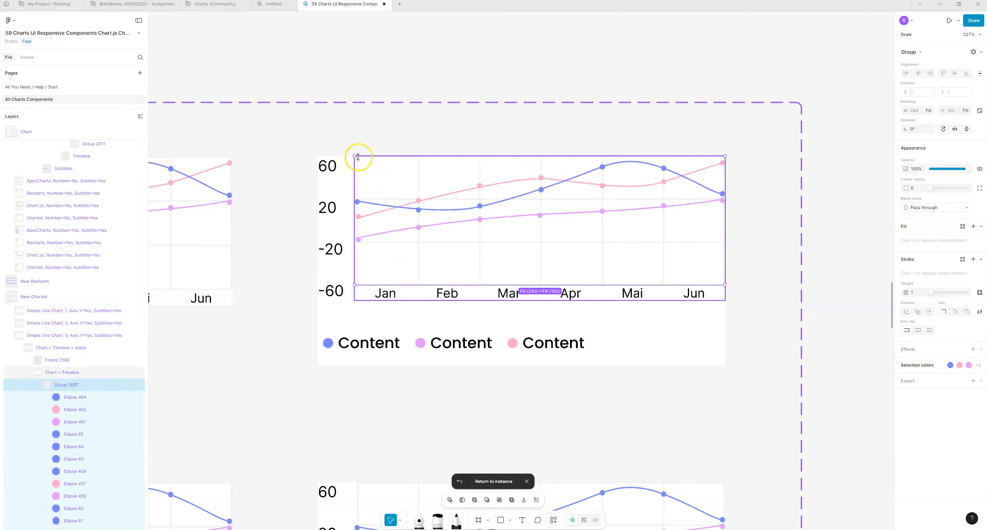
double_click(368, 205)
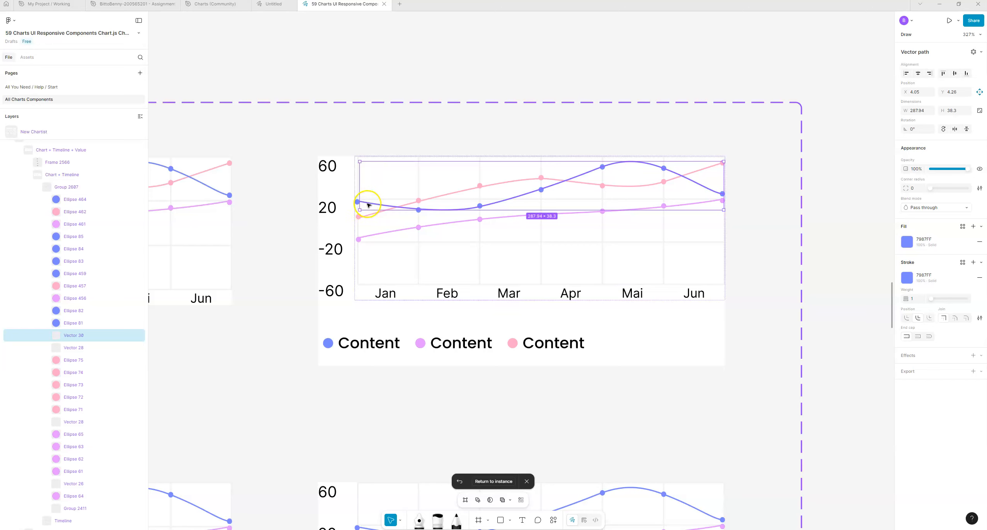
double_click(493, 204)
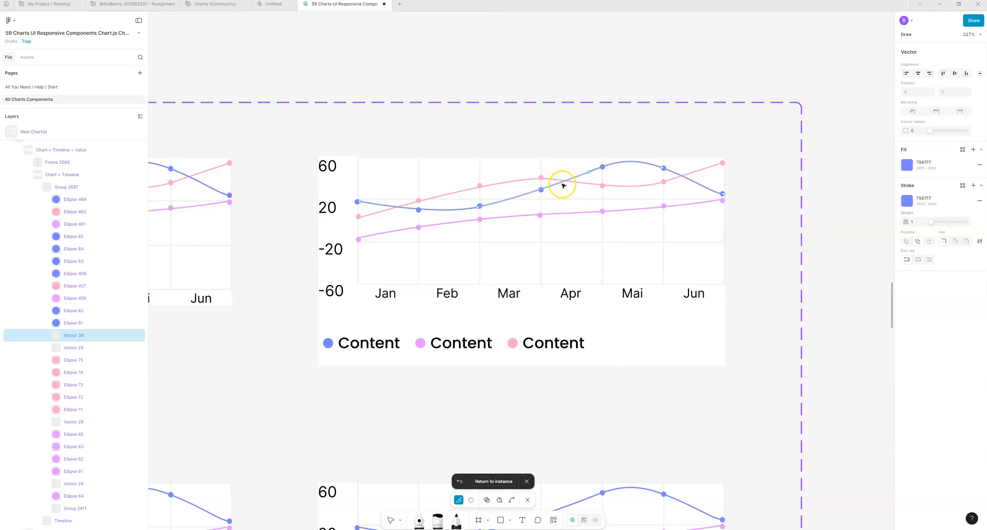
drag(591, 172, 617, 247)
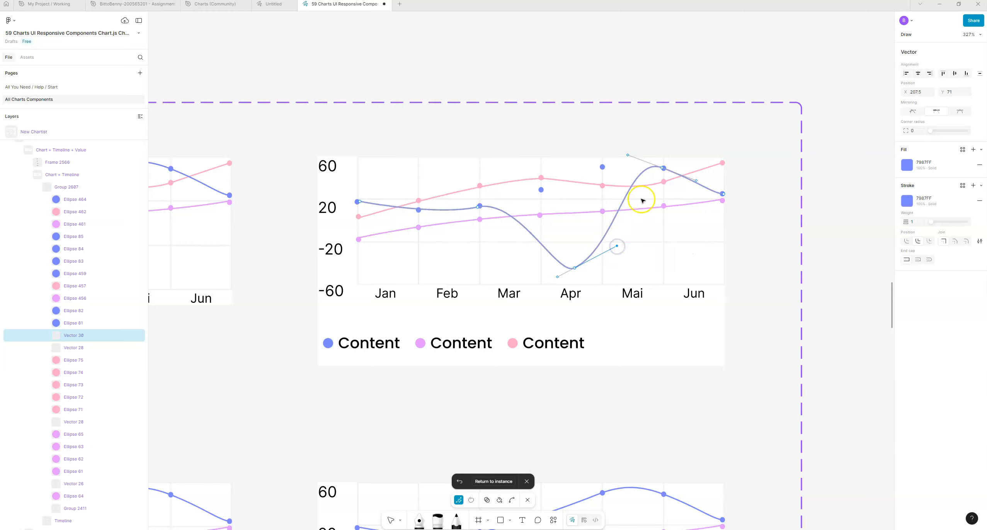
key(Escape)
Move the stray blue data point between Mar and Apr straight down onto the reshaped line, at Y 67.48.
click(543, 191)
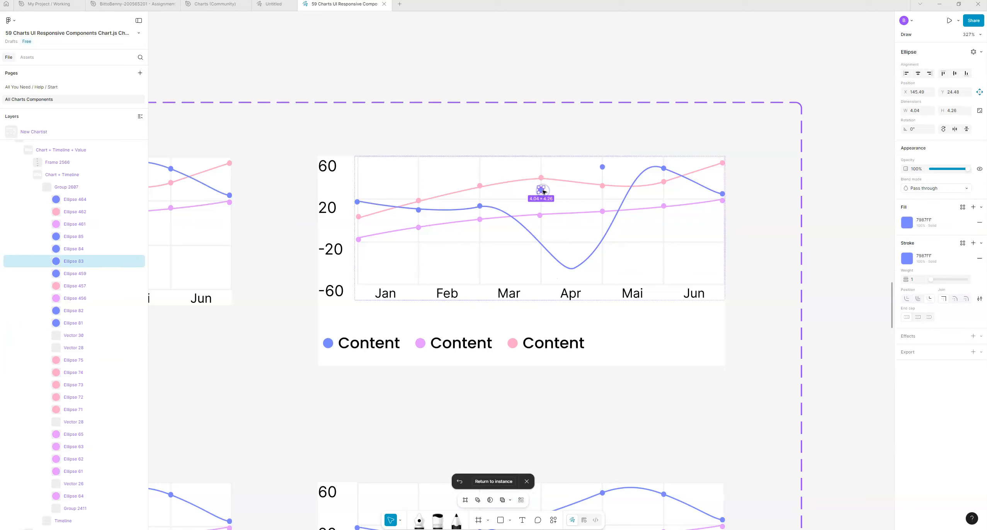
key(Down)
key(Down)
key(Down)
key(Down)
key(Down)
key(Down)
key(Down)
key(Down)
key(Down)
key(Down)
key(Down)
key(Down)
key(Down)
key(Down)
key(Down)
key(Down)
key(Down)
key(Down)
key(Down)
key(Down)
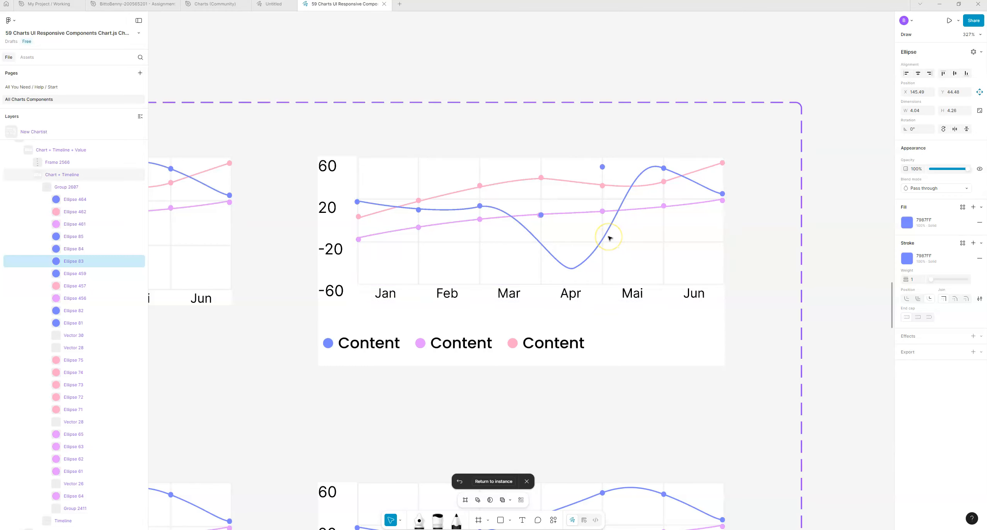
key(Down)
click(575, 253)
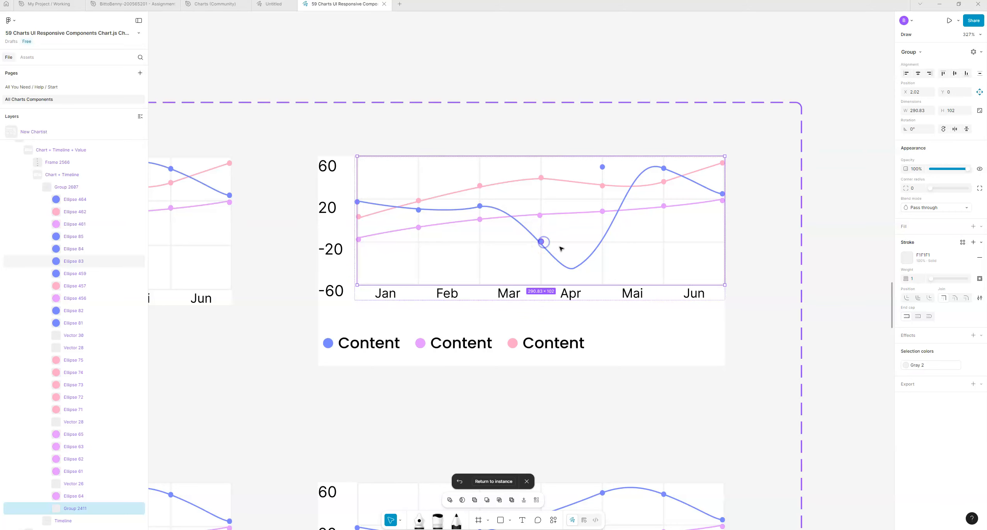
click(544, 242)
key(Down)
key(Down)
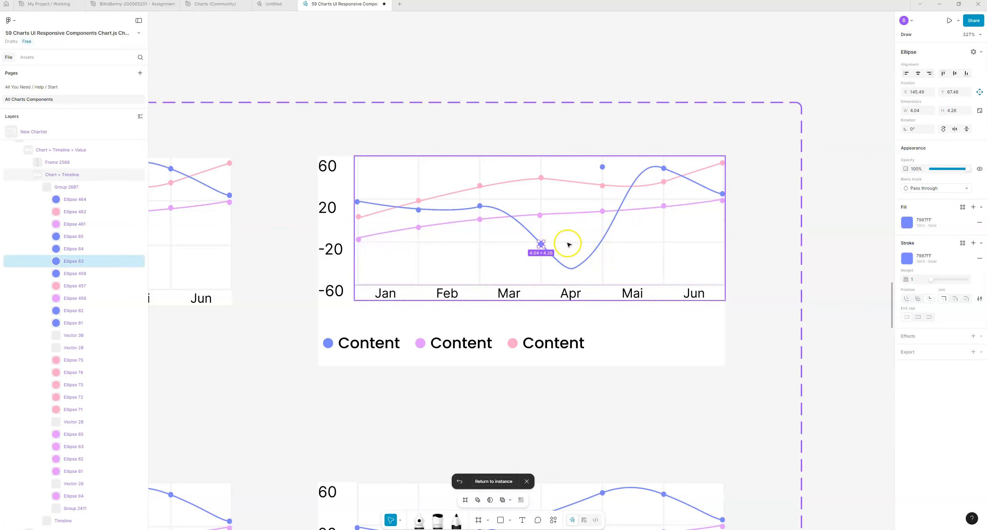
click(516, 132)
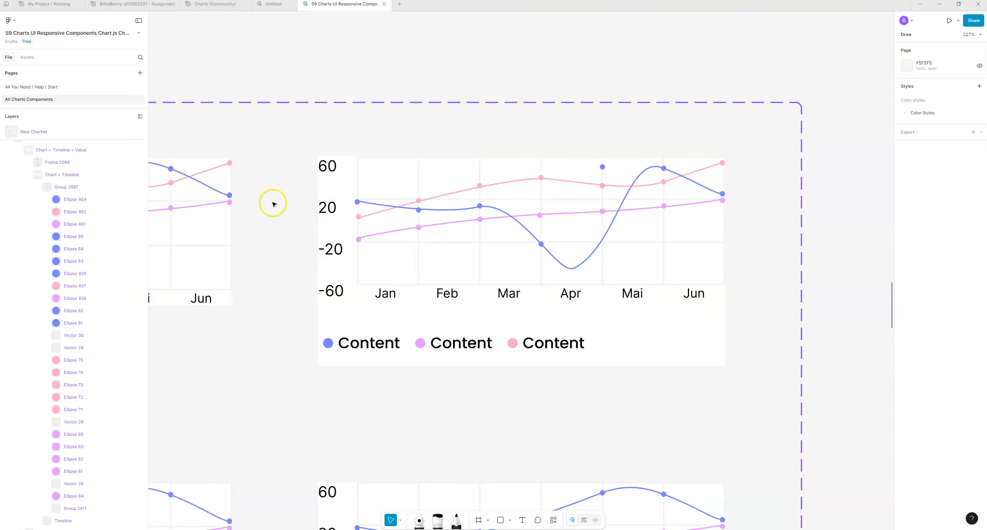
Examine the reshaped curve across the Chart component set's variants, and switch to the Untitled file to compare the Sum of Sales chart.
scroll(273, 203, left, 10)
scroll(505, 238, down, 5)
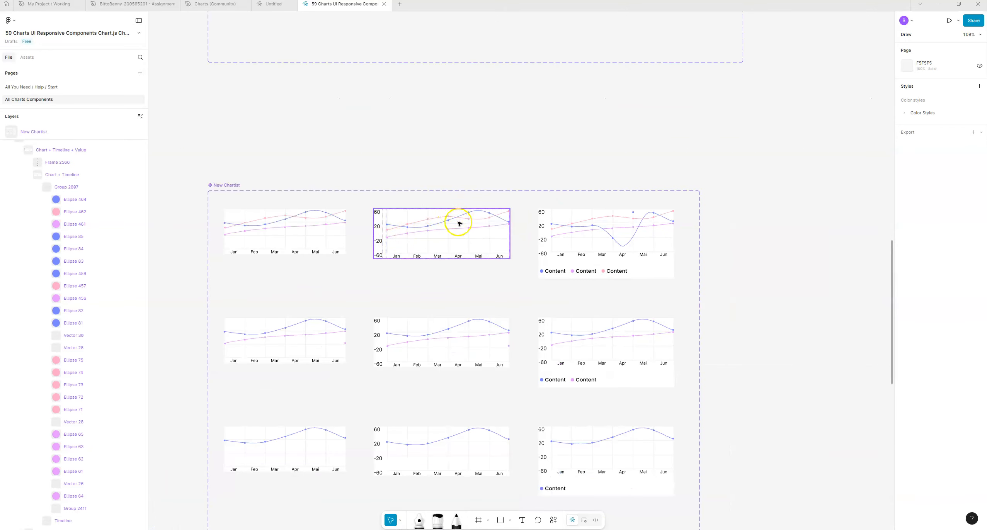
scroll(271, 189, down, 4)
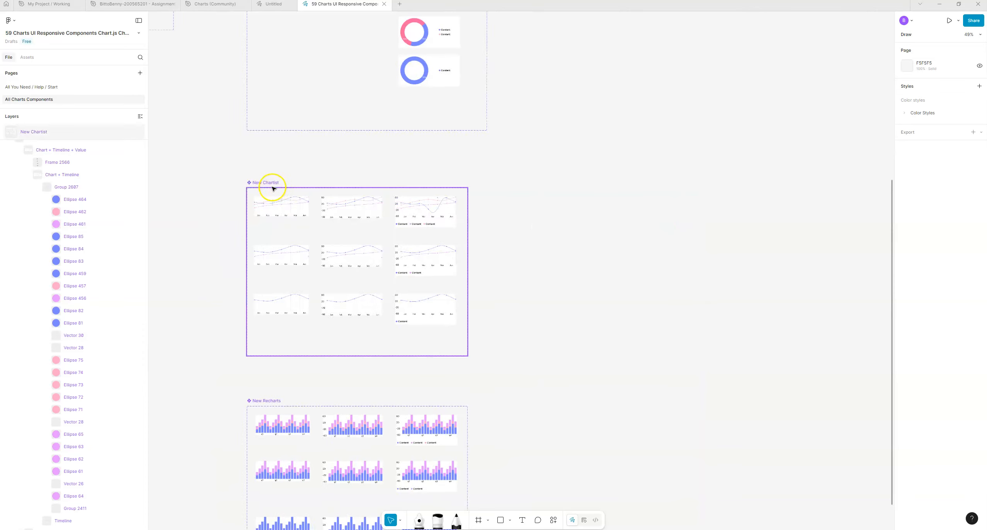
scroll(272, 188, down, 1)
drag(391, 168, 620, 218)
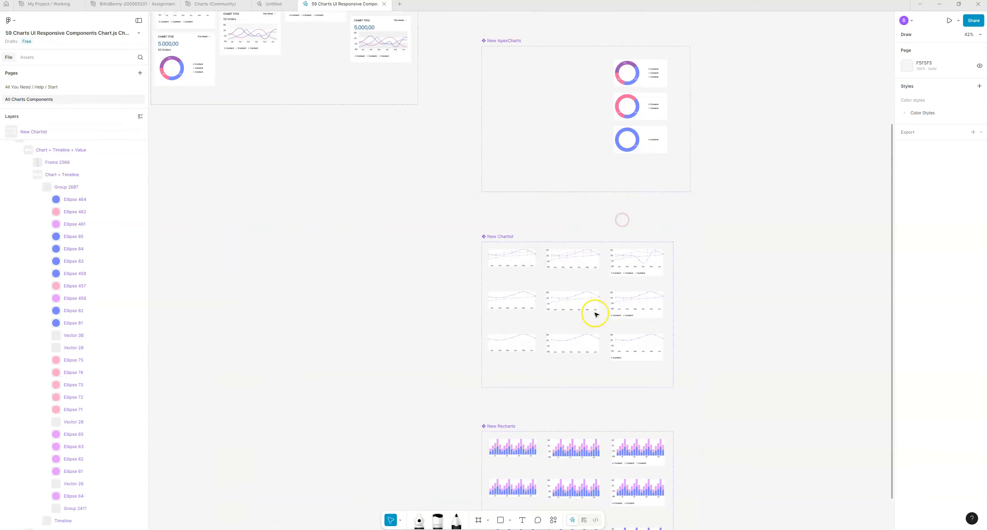
drag(393, 181, 469, 334)
drag(537, 101, 580, 224)
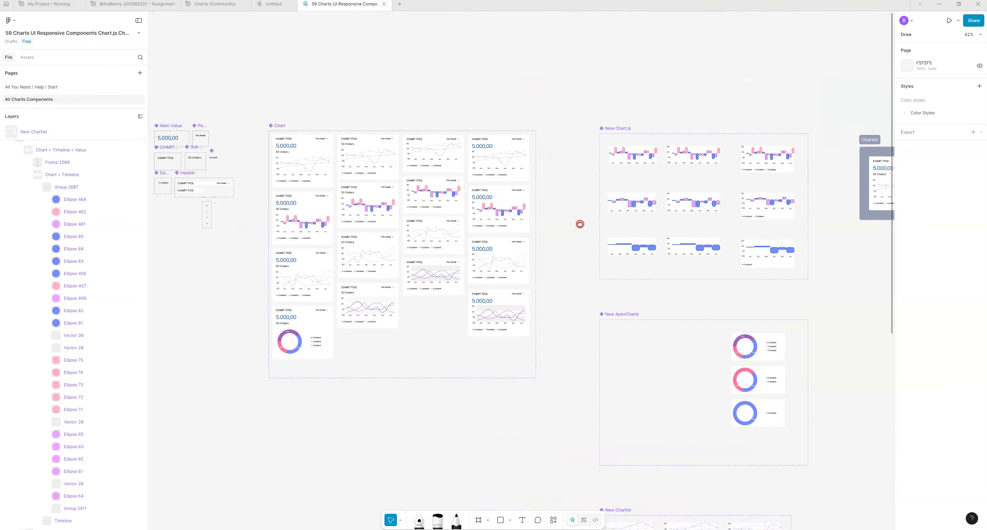
scroll(459, 141, up, 6)
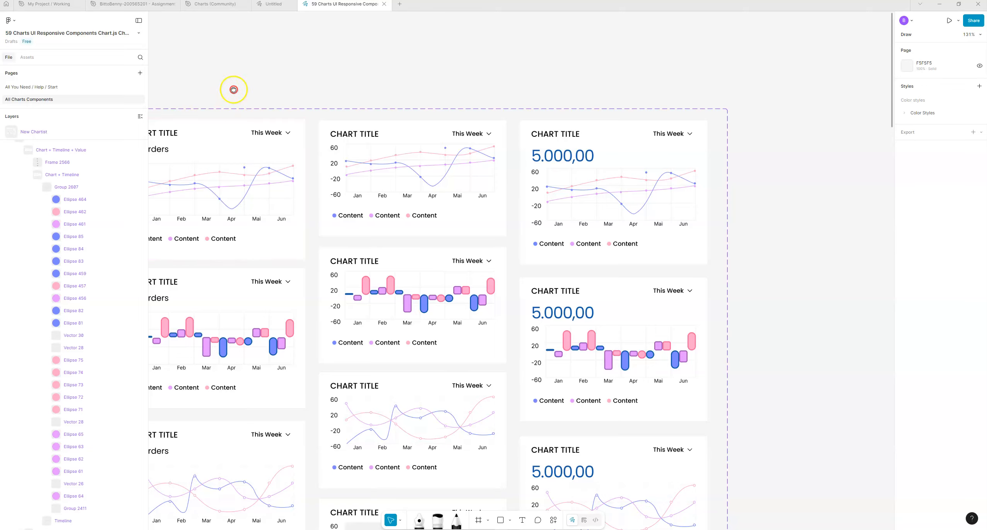
drag(224, 92, 533, 91)
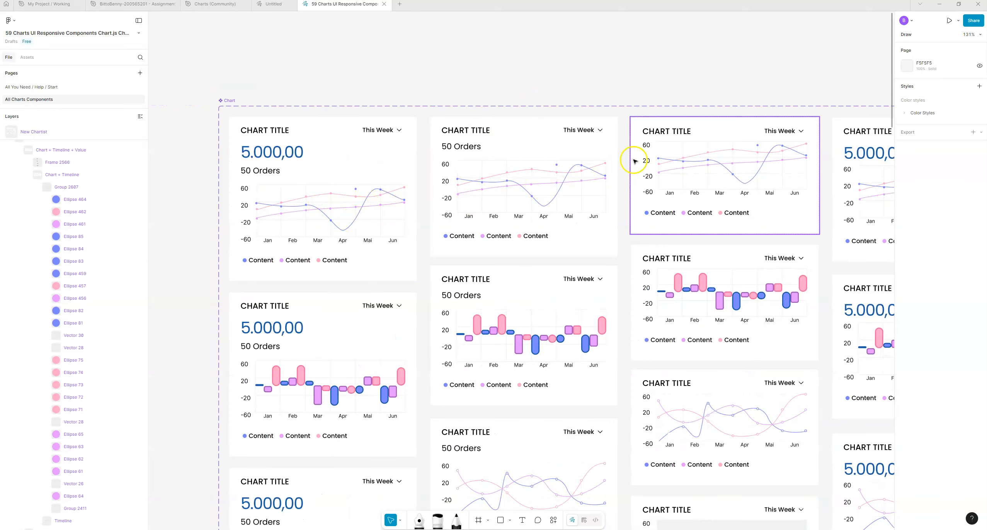
click(273, 5)
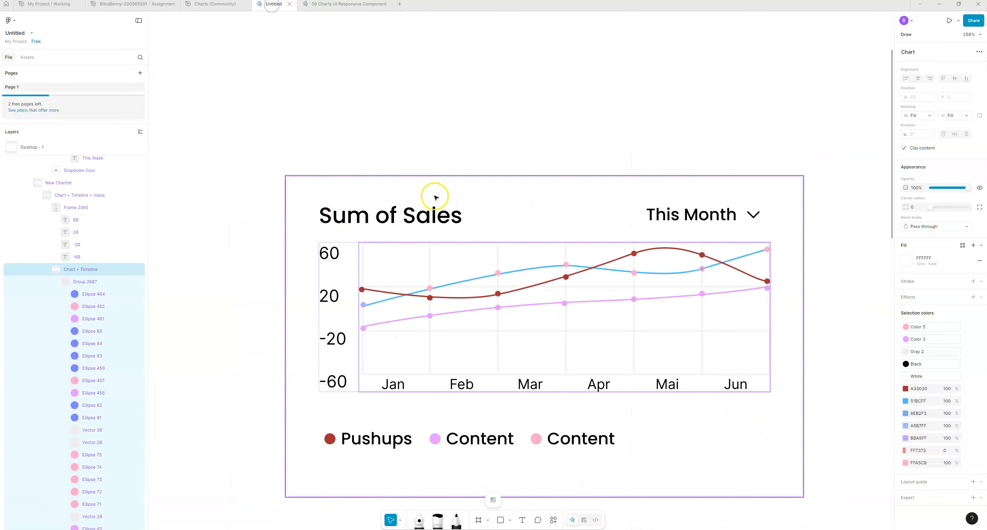
key(Escape)
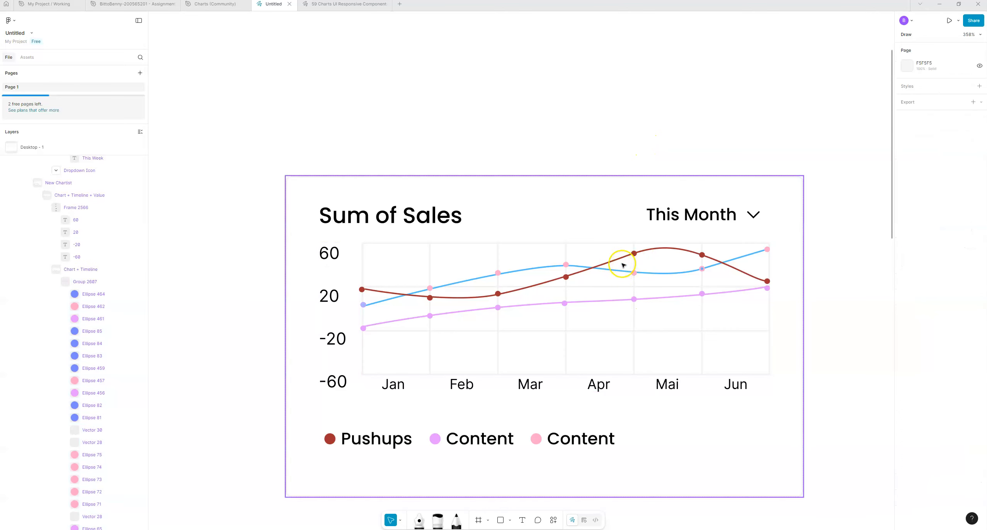
Copy the Chartist variant without number and subtitle from the components file into Desktop - 1, placing it below the Sum of Sales chart.
click(354, 5)
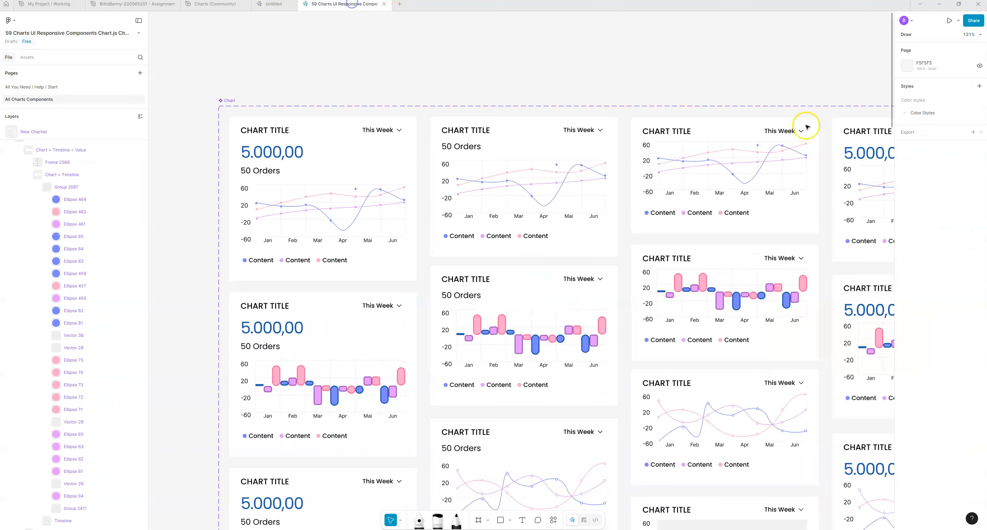
click(779, 222)
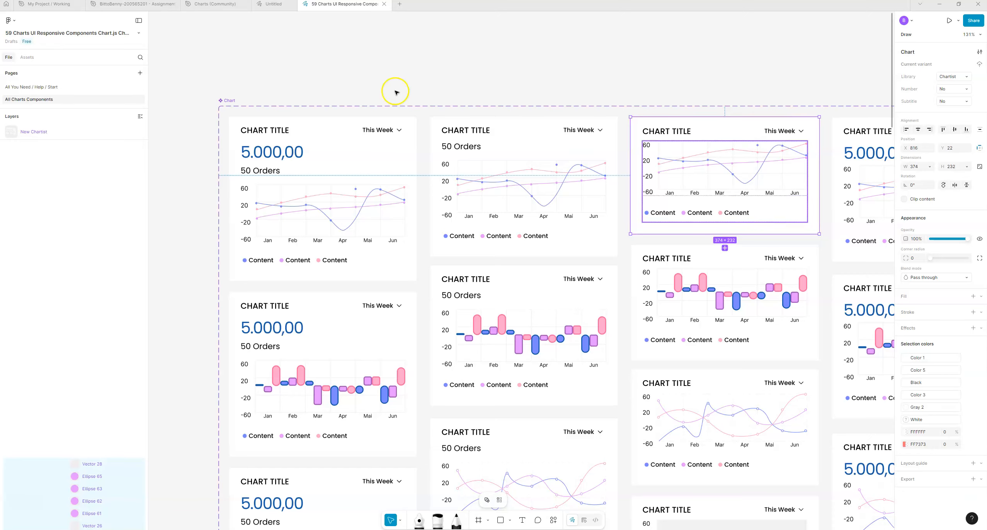
click(274, 5)
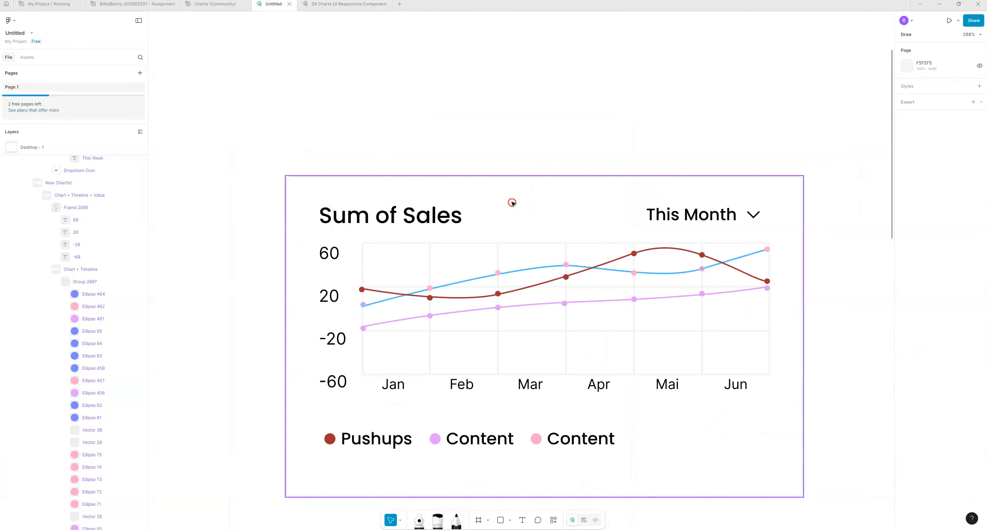
right_click(551, 199)
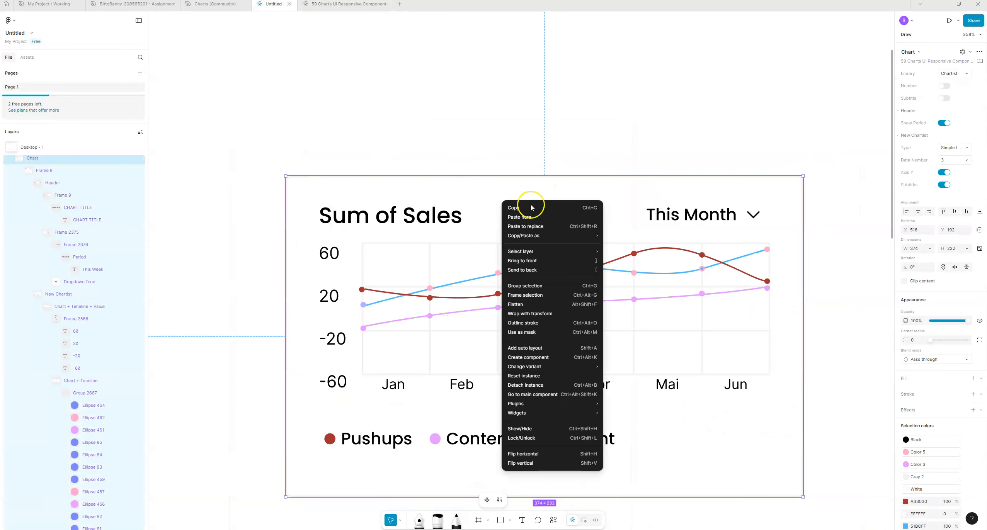
click(393, 119)
scroll(403, 123, down, 5)
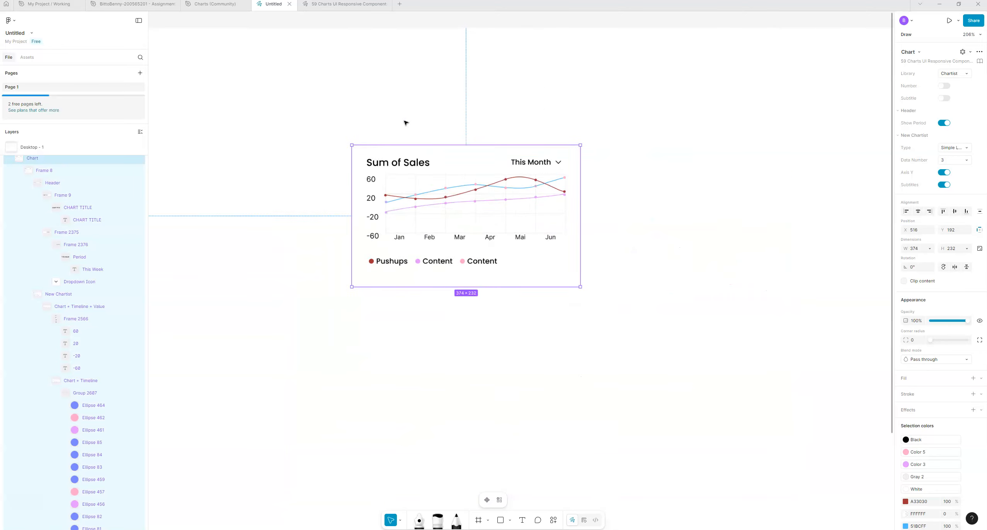
click(664, 179)
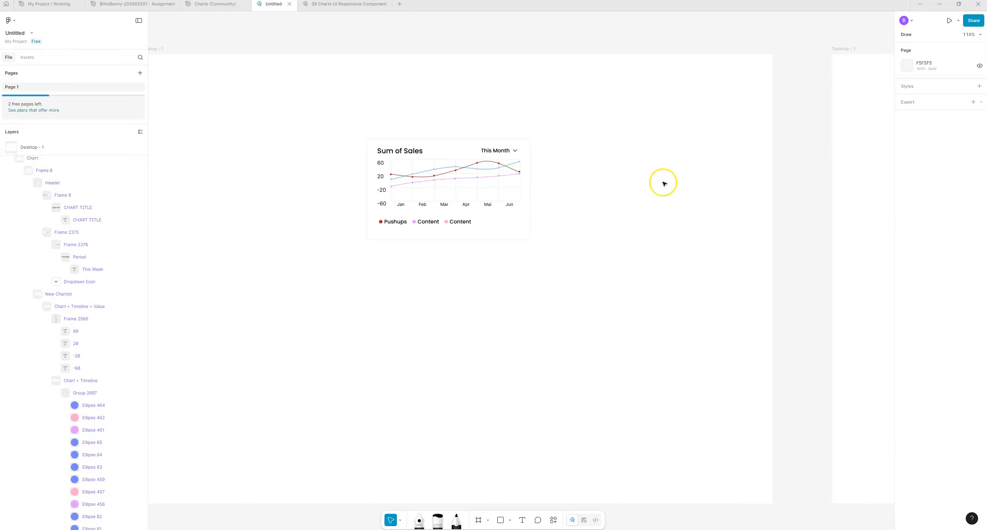
key(ctrl+v)
click(514, 263)
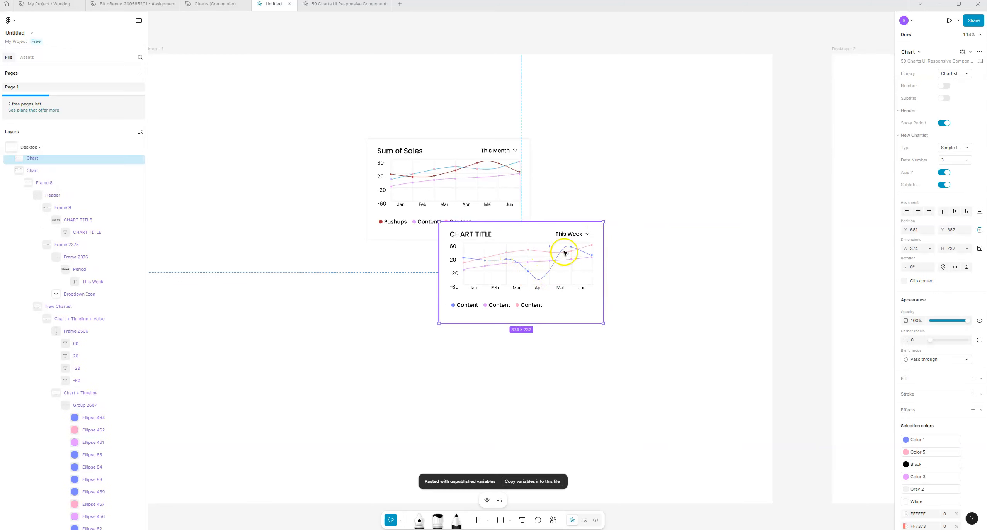
drag(493, 267, 456, 287)
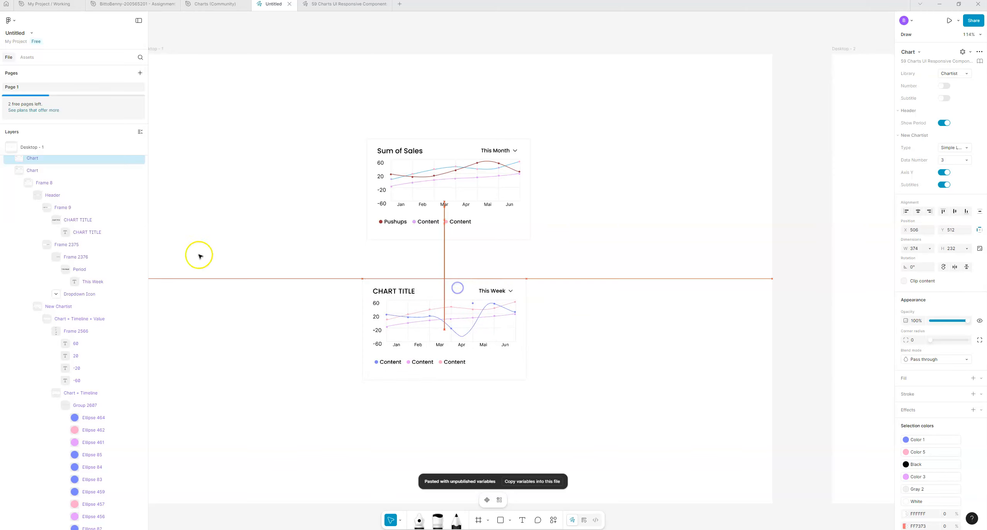
Check the instance commands offered for the Sum of Sales chart, including Reset instance, without applying any.
click(422, 144)
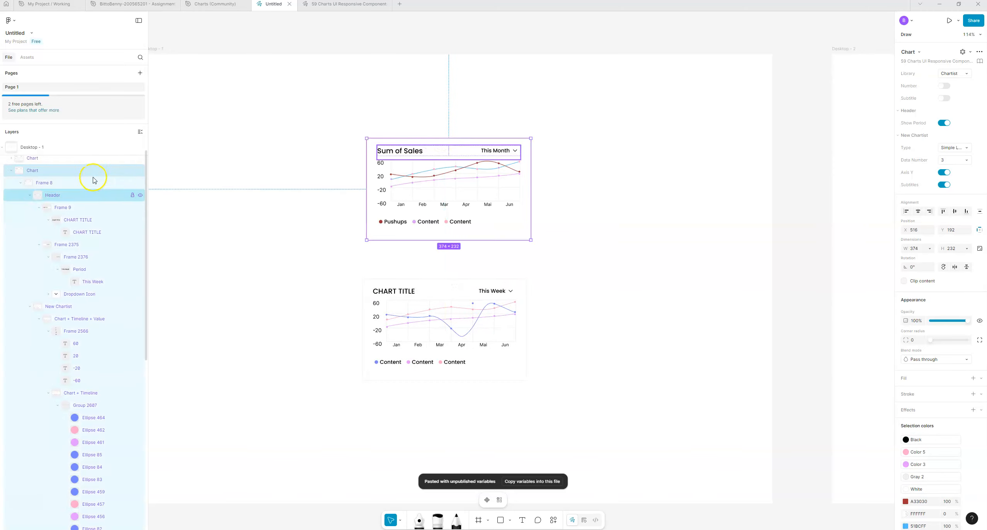
right_click(84, 173)
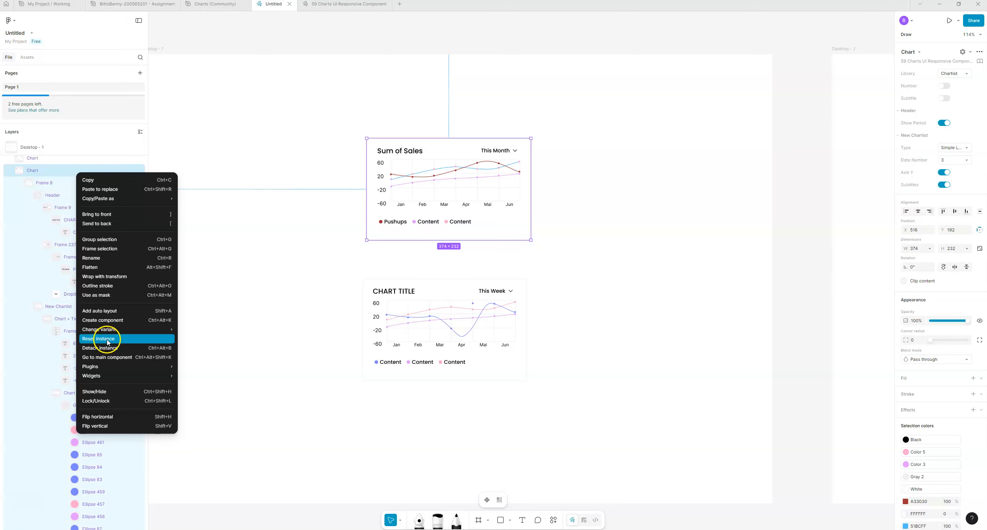
click(610, 197)
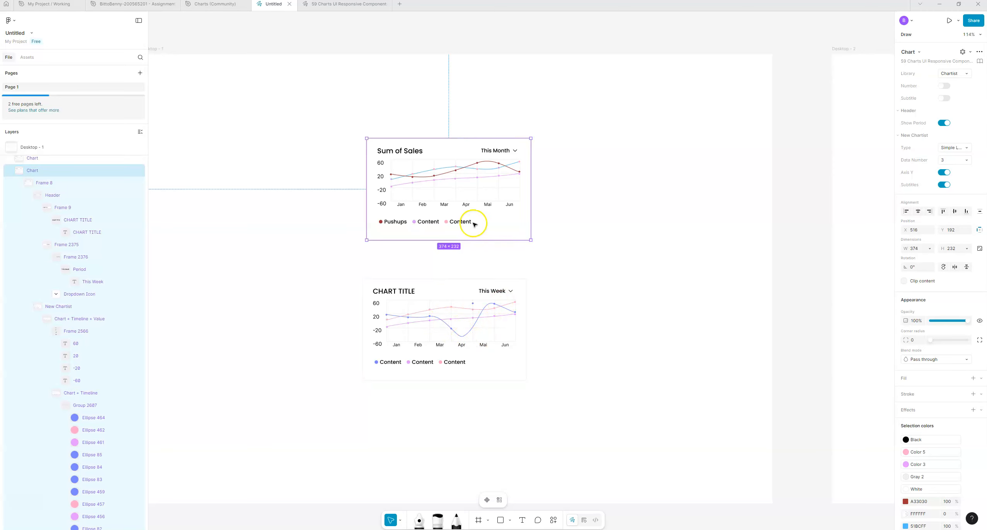
Switch to the 59 Charts UI file and examine the commands offered for the doughnut Chart variant and the single-line New Chartist variant.
click(326, 5)
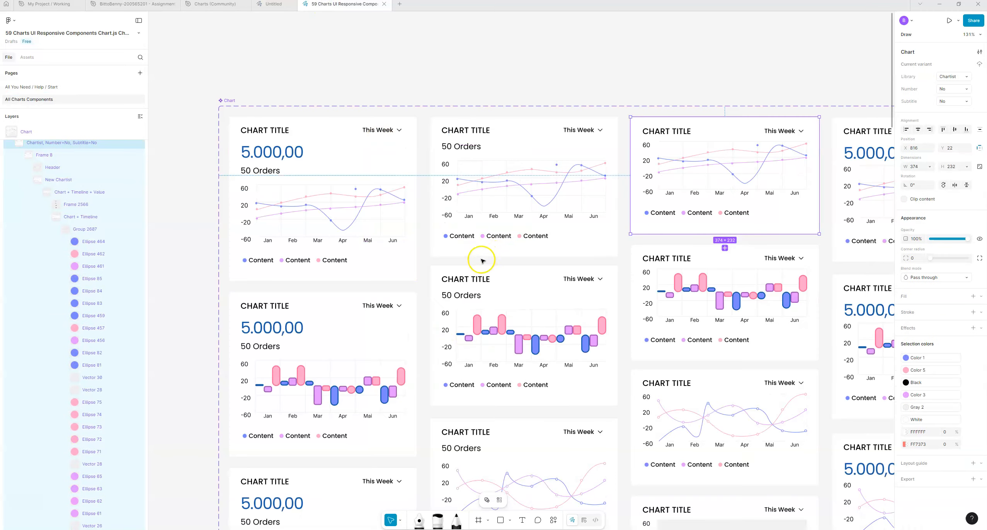
scroll(479, 259, down, 5)
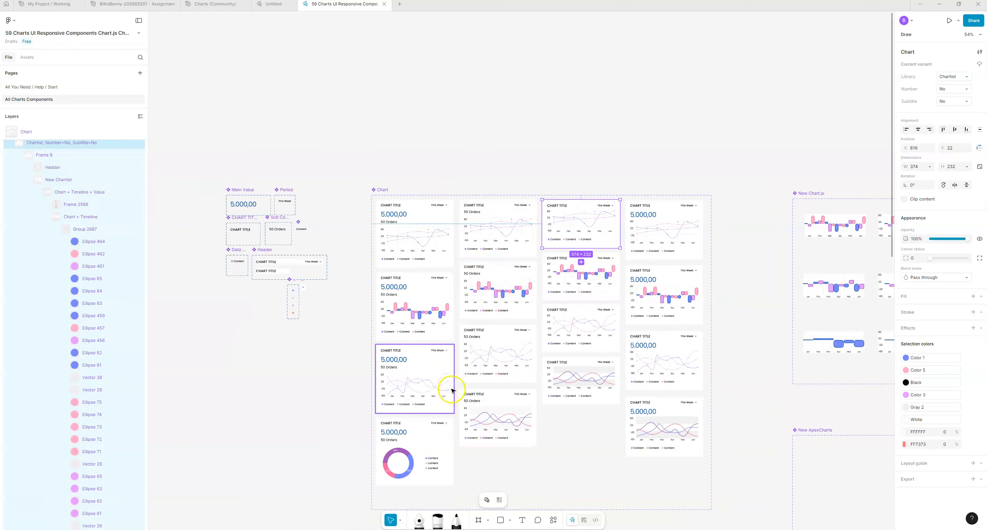
click(418, 441)
right_click(427, 440)
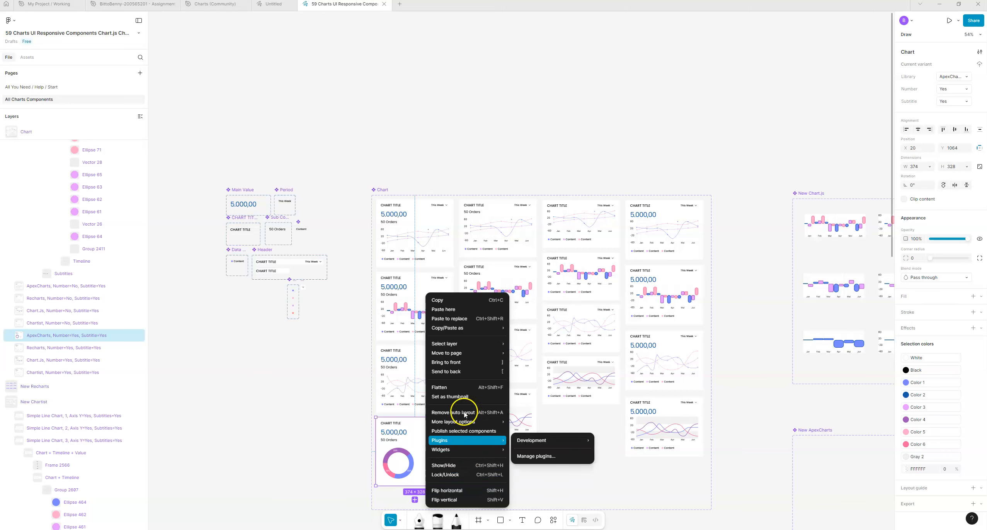
click(774, 437)
click(746, 377)
drag(752, 399, 524, 53)
drag(581, 322, 533, 325)
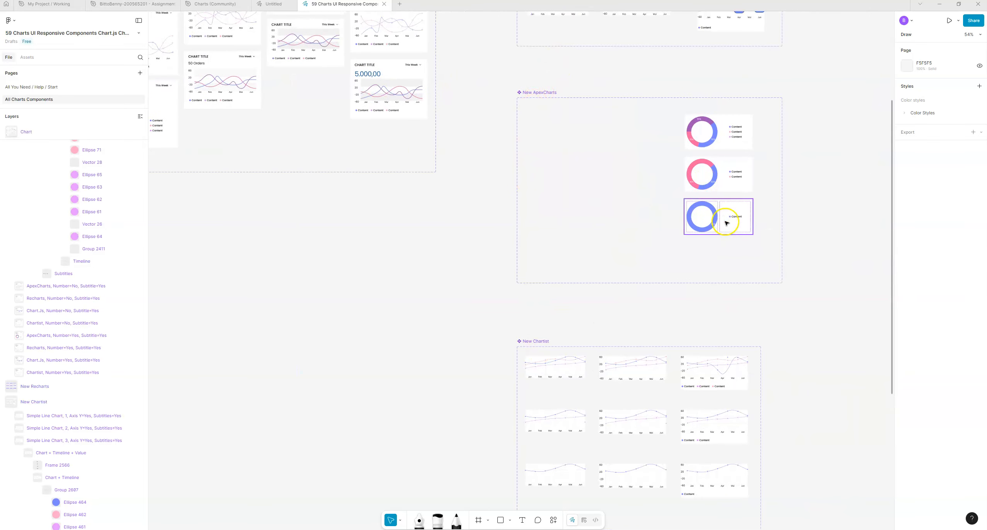
drag(667, 310, 578, 78)
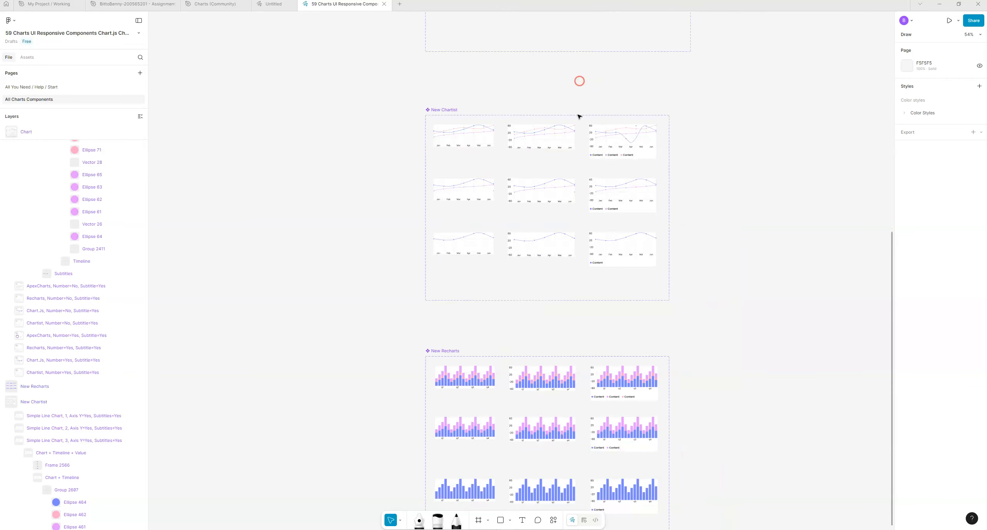
right_click(624, 245)
mouse_move(657, 372)
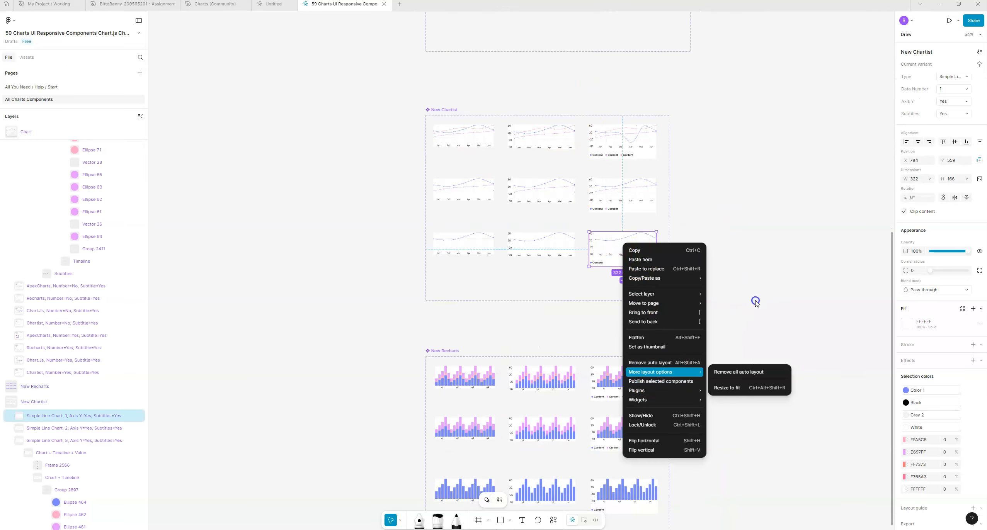
click(755, 303)
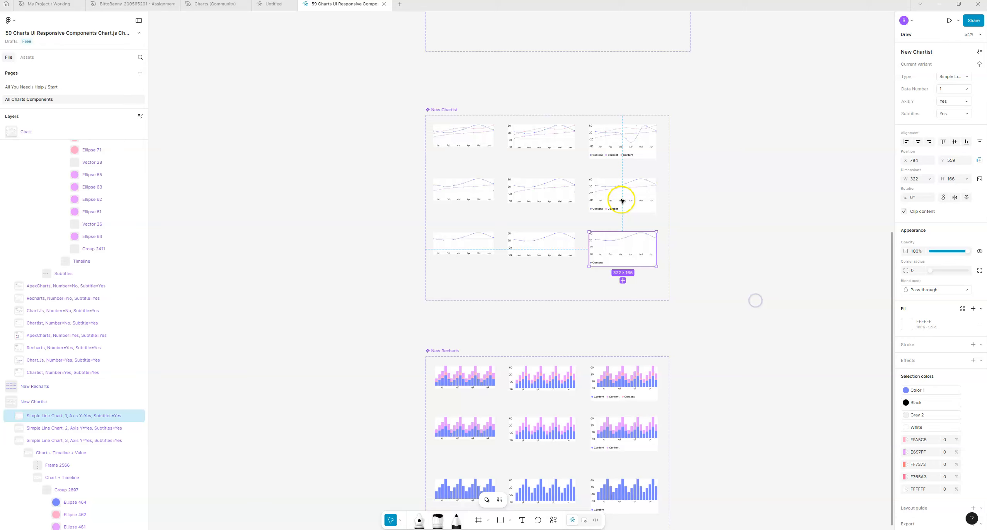
Switch back to the Untitled file and view both line charts within the whole Desktop - 1 frame.
click(274, 4)
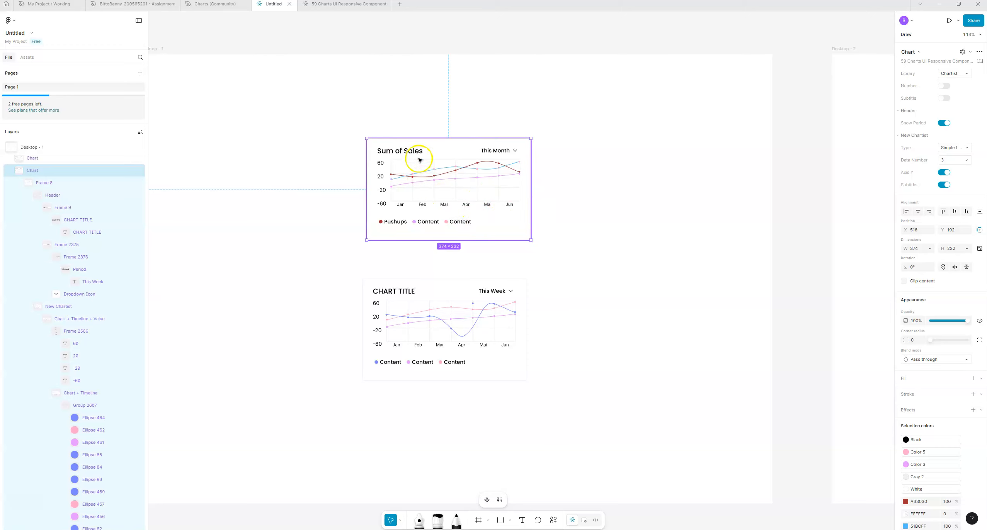
drag(370, 116, 440, 115)
scroll(464, 126, down, 3)
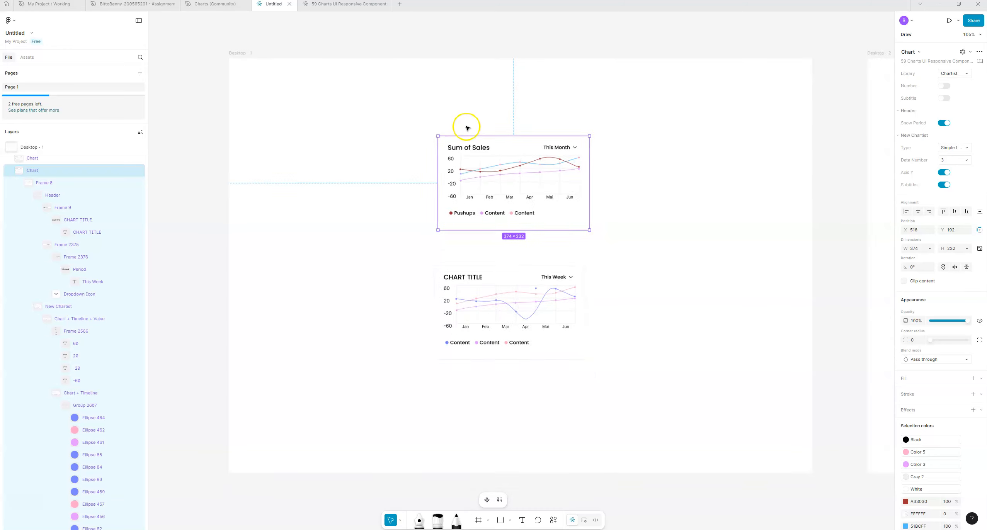